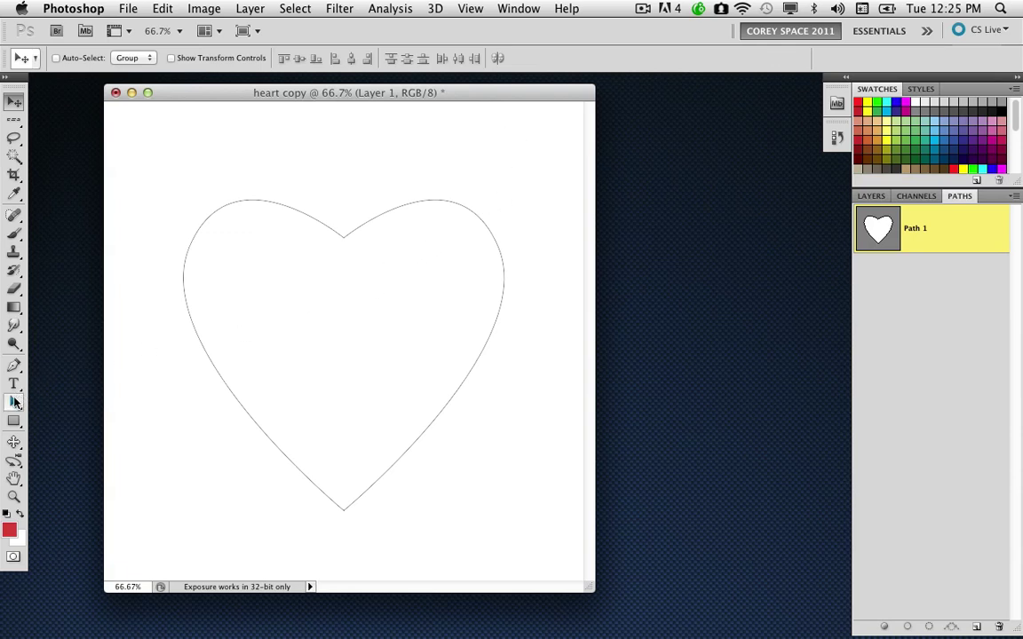
# Step: Select the heart outline Path 1 with the Direct Selection tool so its anchor points show
pyautogui.click(14, 402)
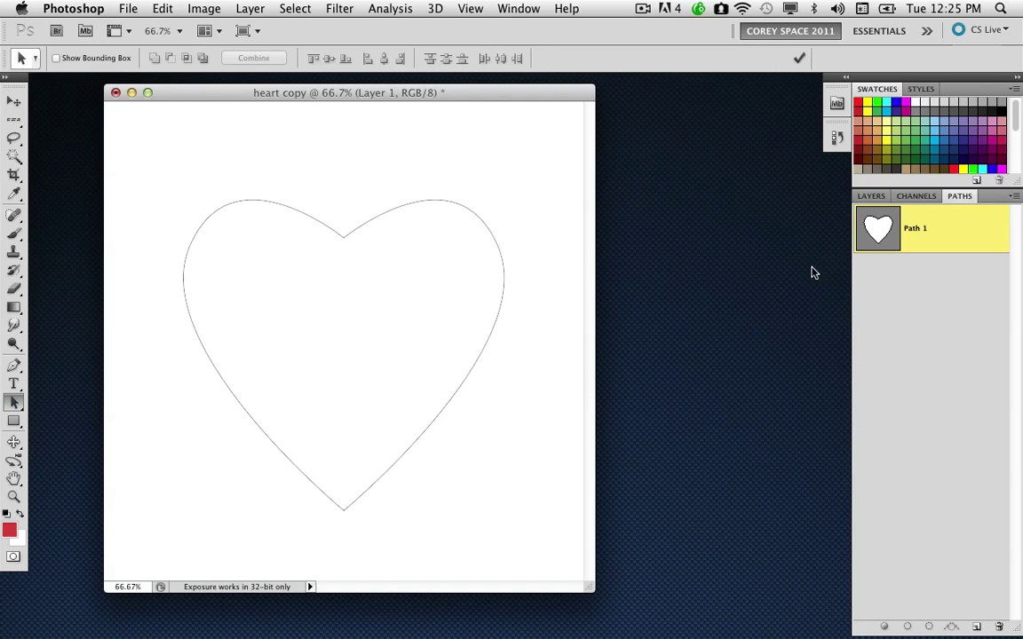
pyautogui.moveTo(498, 90); pyautogui.dragTo(507, 95)
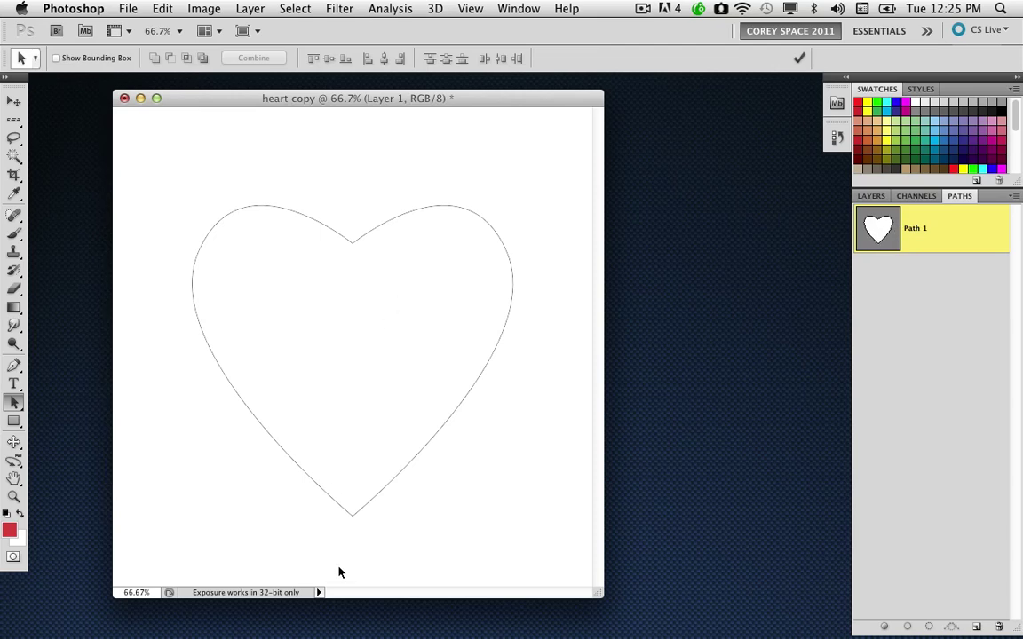
pyautogui.moveTo(413, 217); pyautogui.dragTo(388, 262)
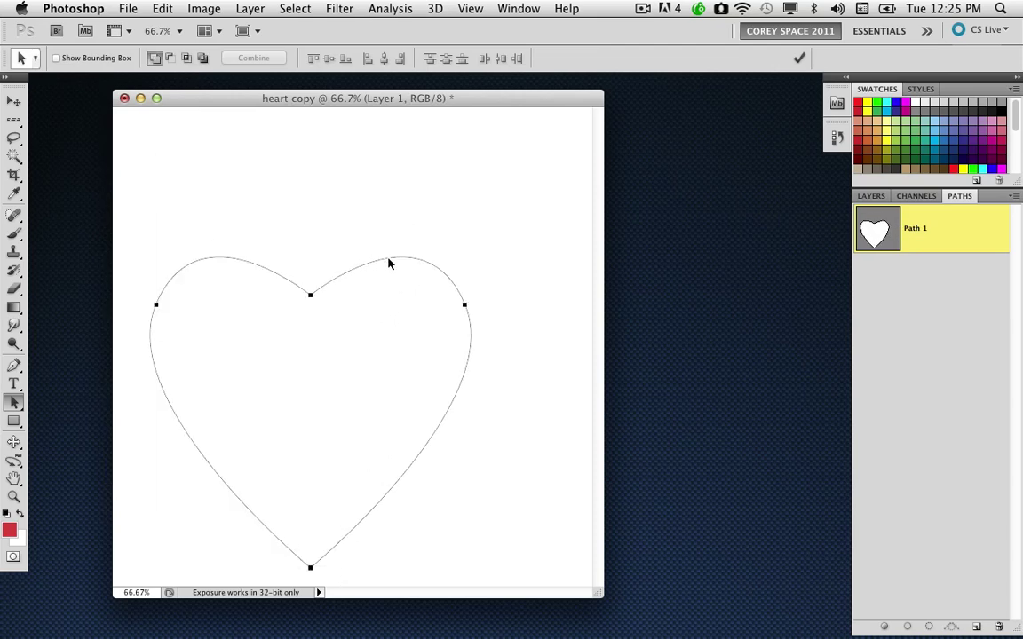
# Step: Undo the path move and make Layer 1 and the Happy Valentines Day text layer visible
pyautogui.press('super+z')
pyautogui.press('F7')
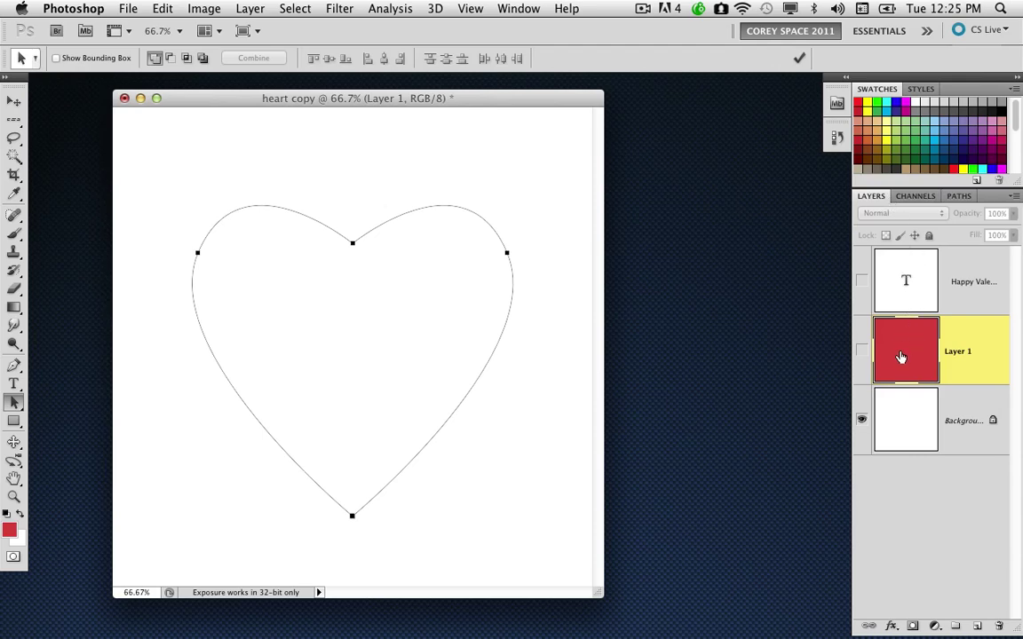
pyautogui.click(861, 353)
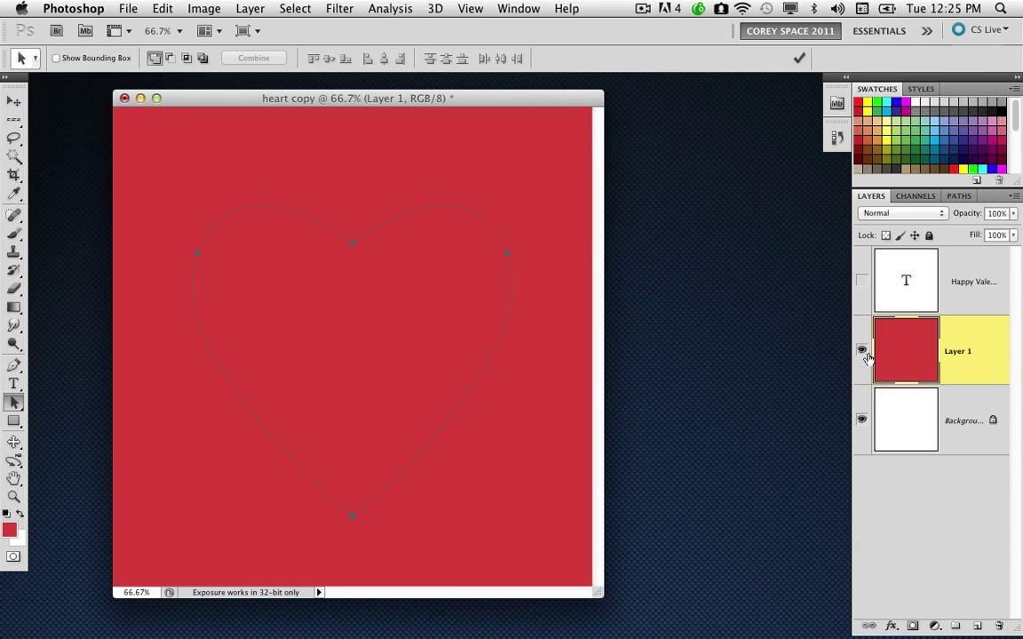
pyautogui.click(861, 281)
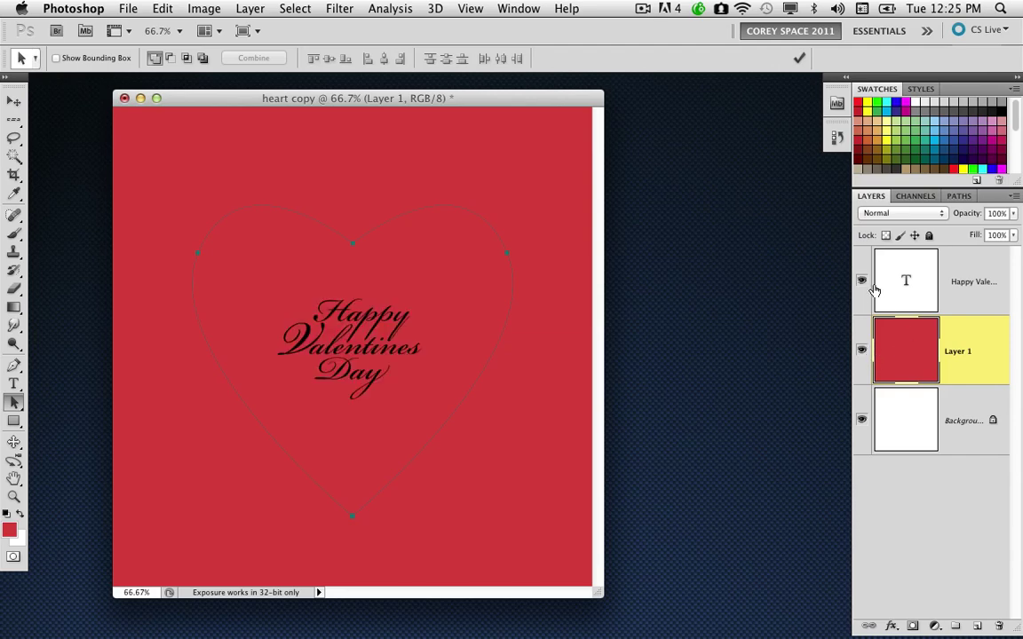
pyautogui.click(893, 298)
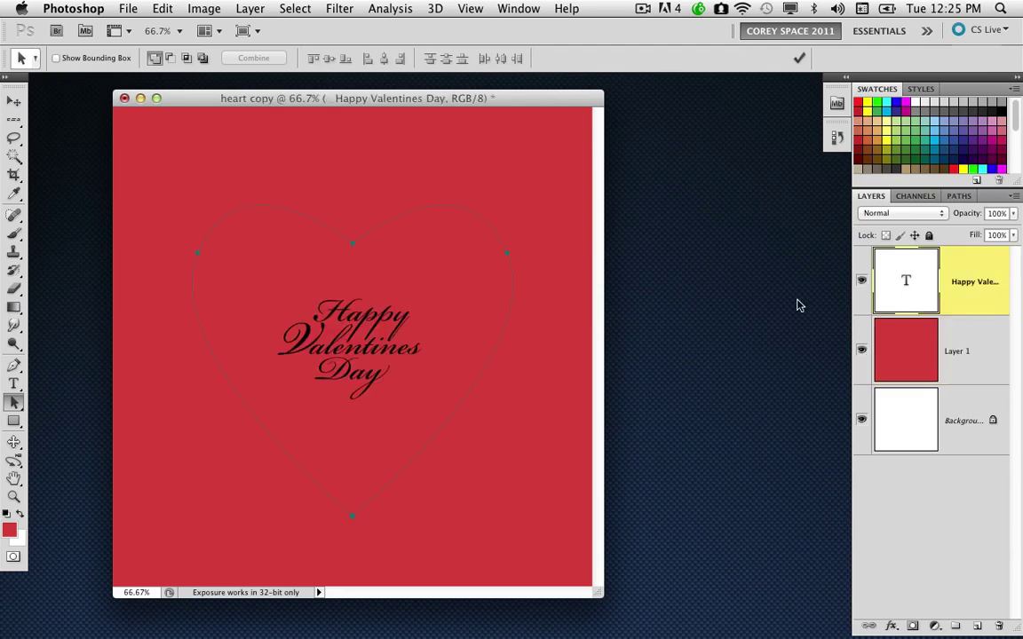
pyautogui.click(958, 196)
pyautogui.click(934, 263)
pyautogui.click(870, 195)
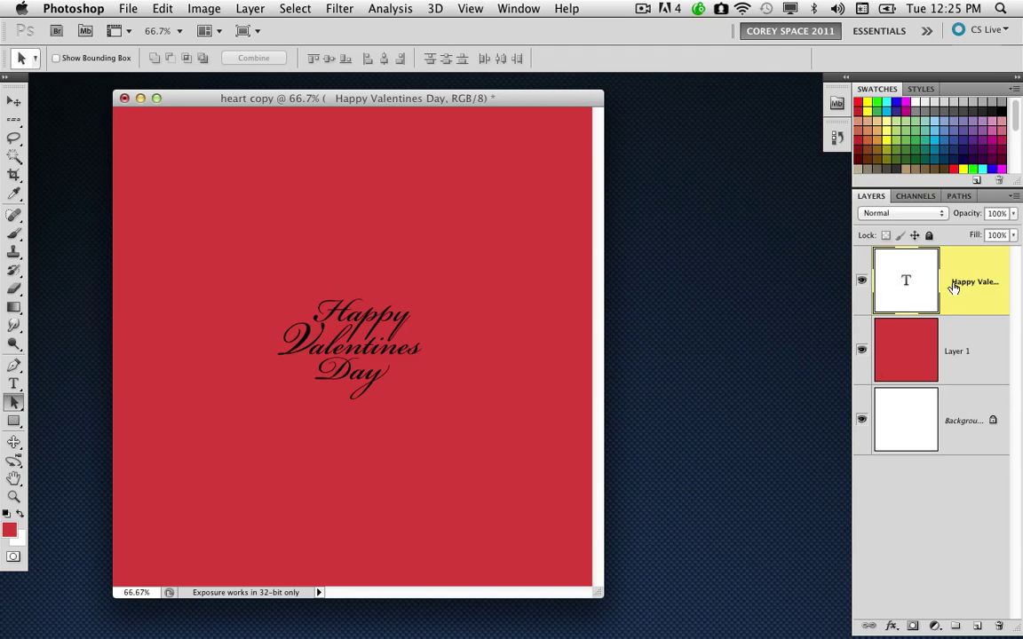
# Step: Merge the visible layers into a new Layer 2 and hide the original text and red layers
pyautogui.click(1013, 196)
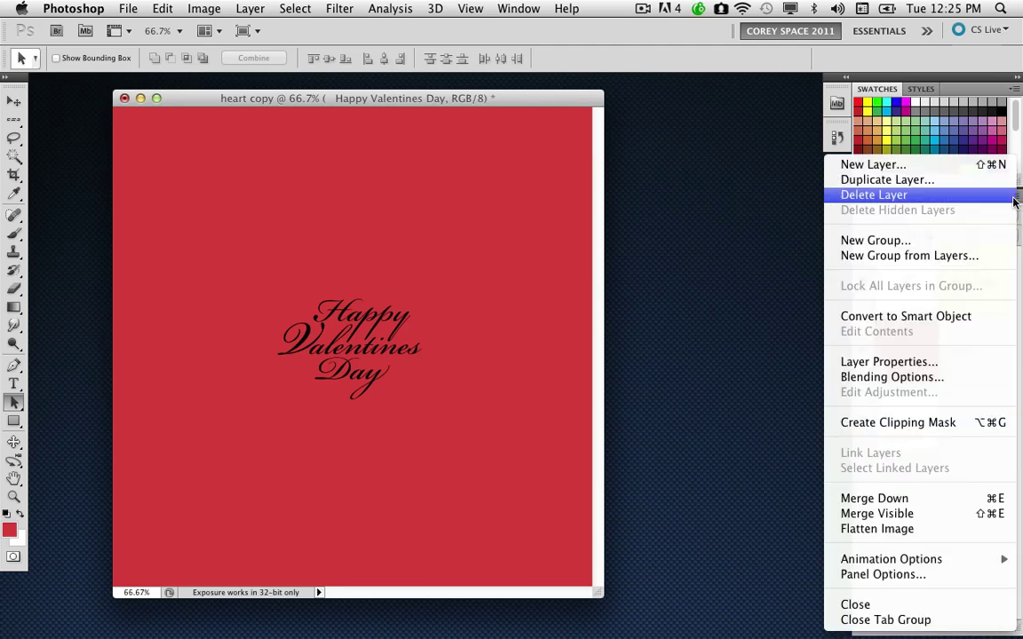
pyautogui.keyDown('alt'); pyautogui.click(872, 517); pyautogui.keyUp('alt')
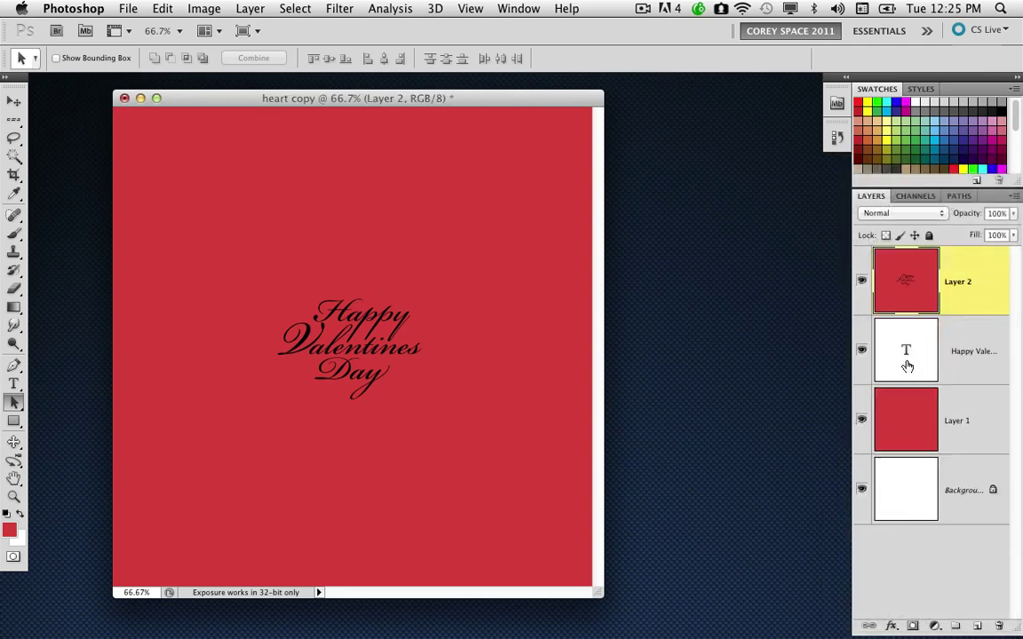
pyautogui.click(861, 350)
pyautogui.click(861, 419)
pyautogui.click(863, 291)
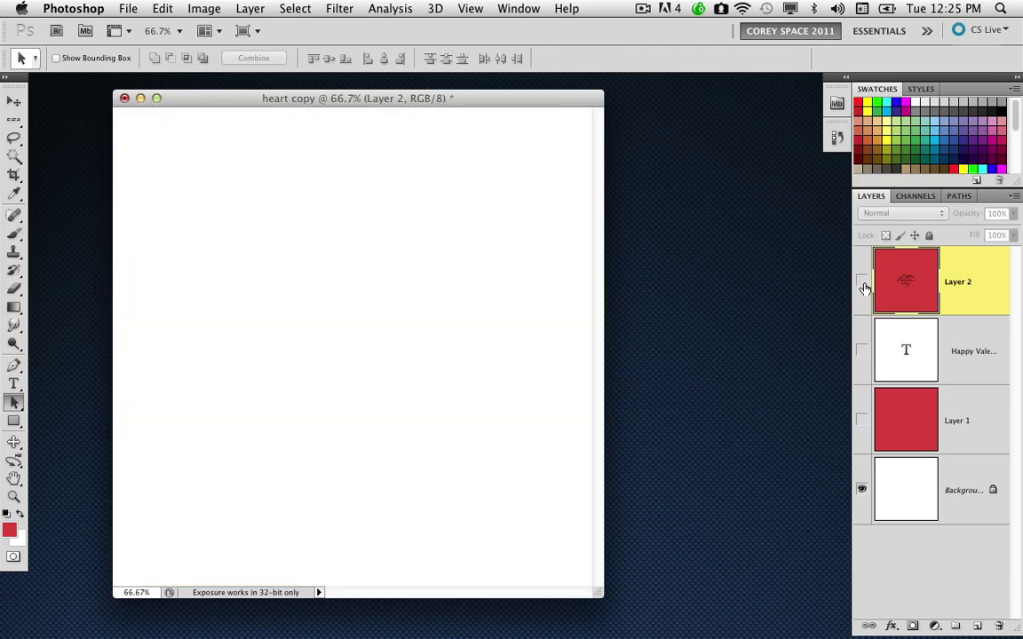
pyautogui.click(861, 289)
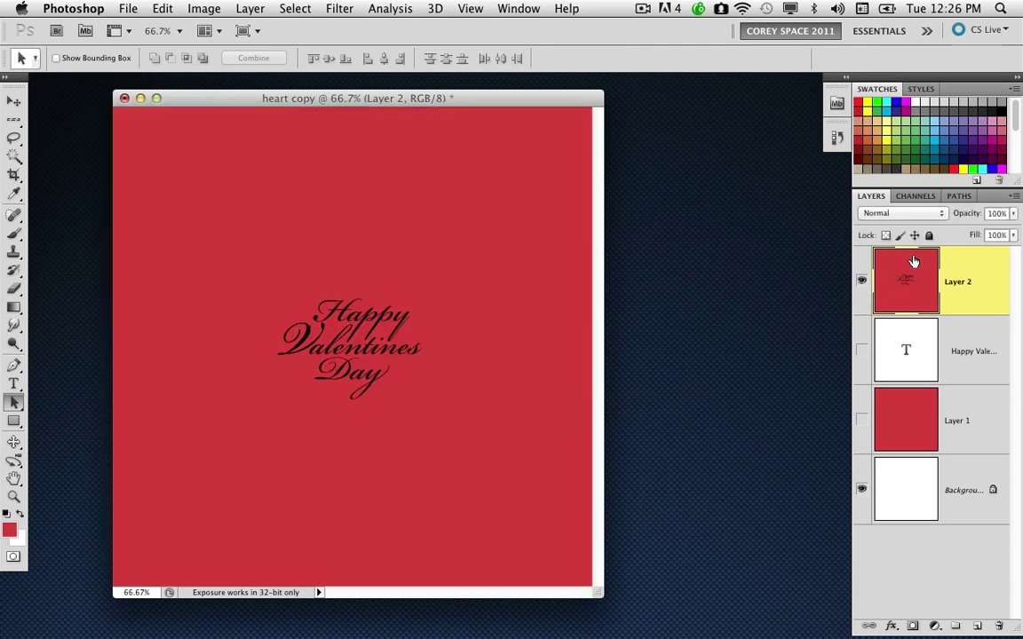
pyautogui.click(958, 196)
# Step: Select the heart Path 1 and go back to the layers with Layer 2 active
pyautogui.click(877, 246)
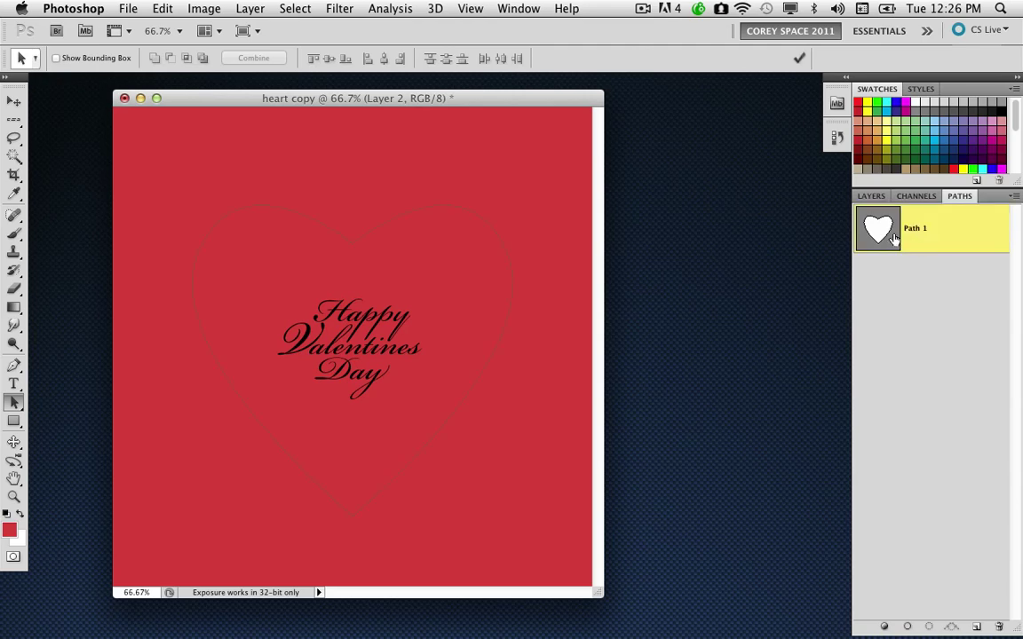
pyautogui.click(384, 231)
pyautogui.click(871, 196)
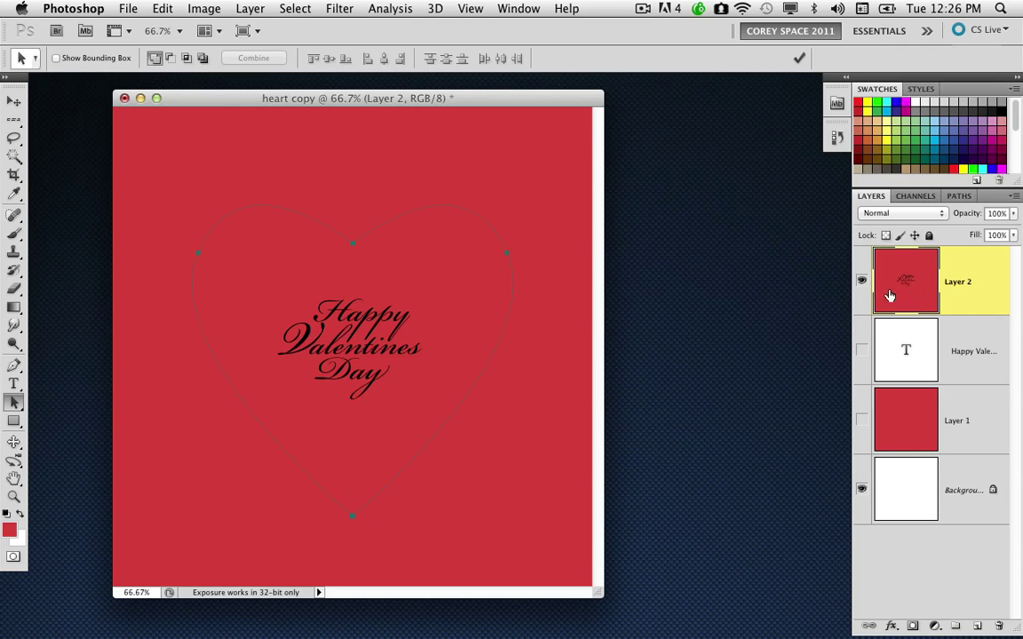
# Step: Create a 3D Repoussé from the selected heart path with Extrude Depth 0
pyautogui.click(435, 8)
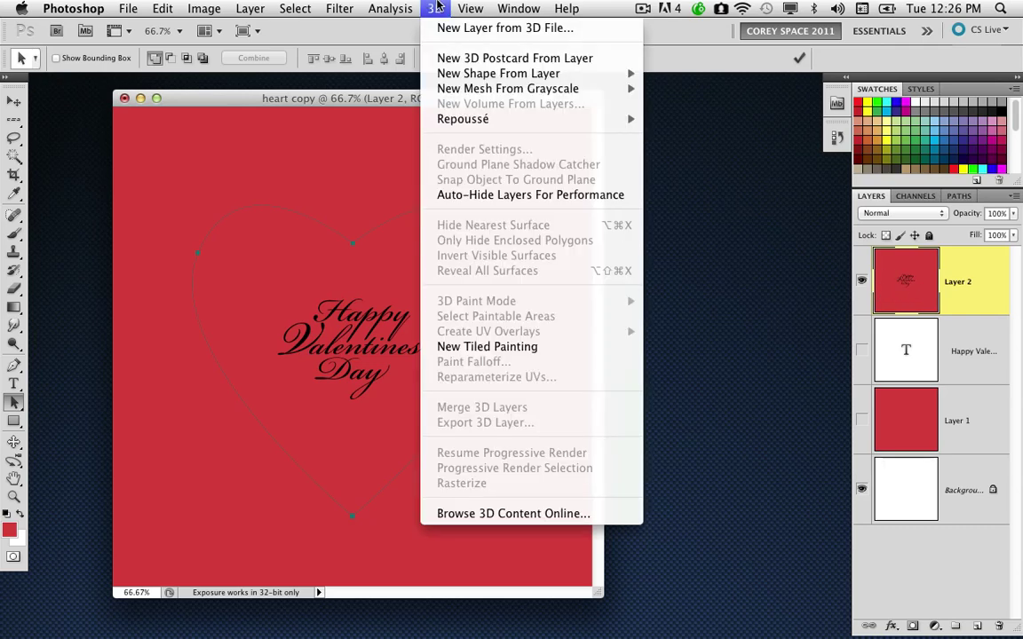
pyautogui.moveTo(446, 124)
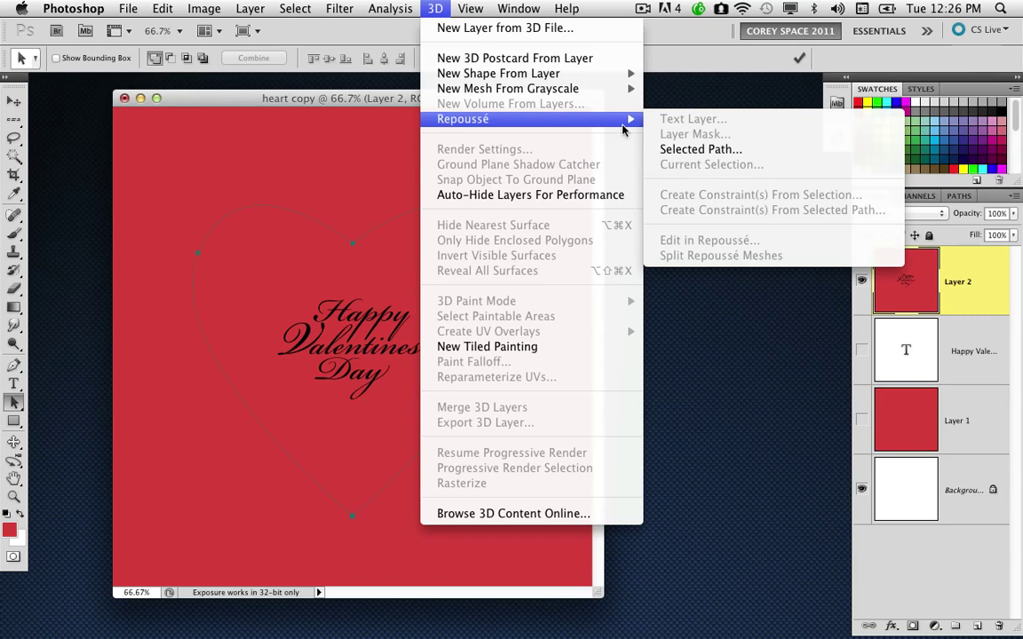
pyautogui.click(802, 188)
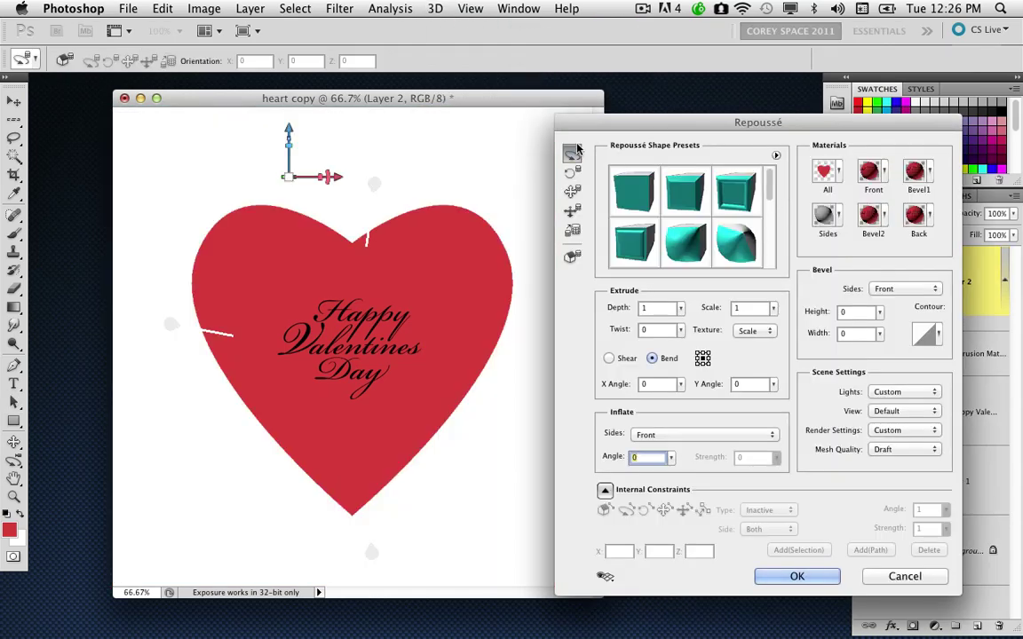
pyautogui.moveTo(605, 134)
pyautogui.mouseDown()
pyautogui.moveTo(627, 140)
pyautogui.moveTo(604, 141)
pyautogui.mouseUp()
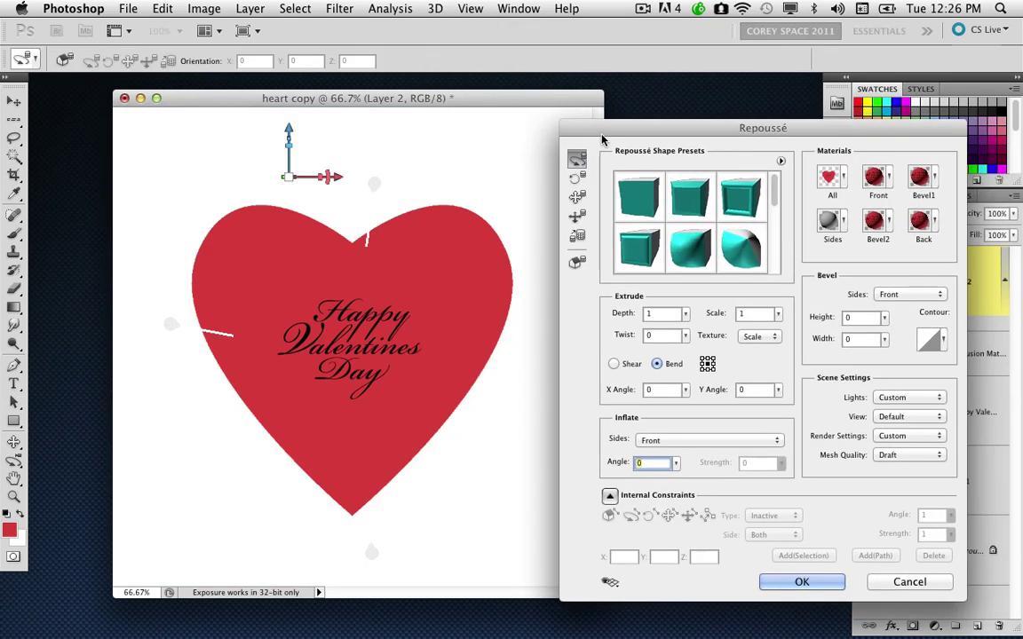
pyautogui.moveTo(583, 335)
pyautogui.mouseDown()
pyautogui.moveTo(591, 338)
pyautogui.moveTo(577, 327)
pyautogui.mouseUp()
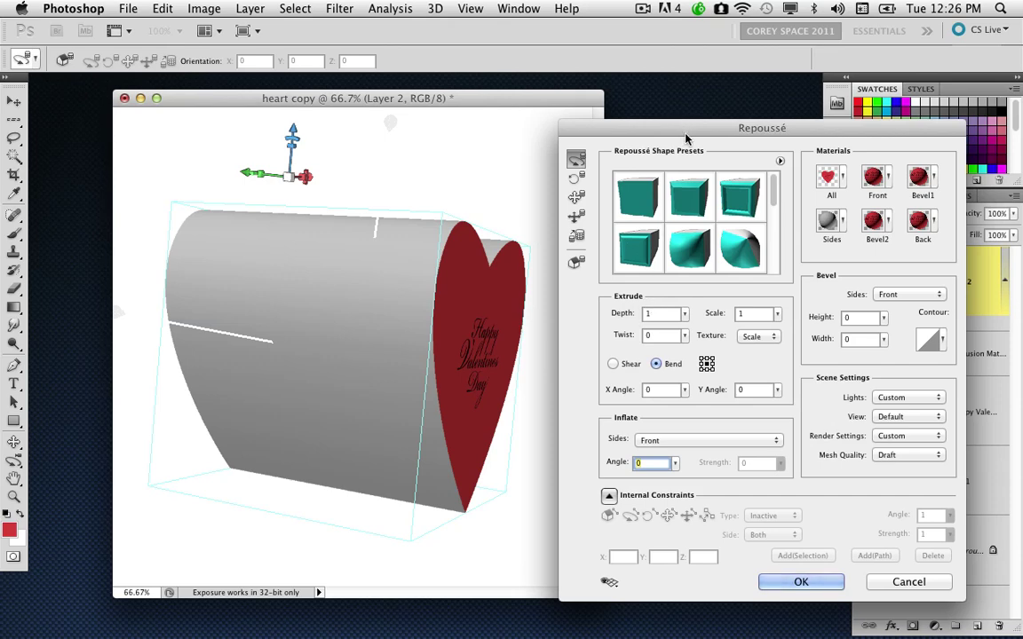
pyautogui.moveTo(683, 133); pyautogui.dragTo(683, 118)
pyautogui.press('Tab')
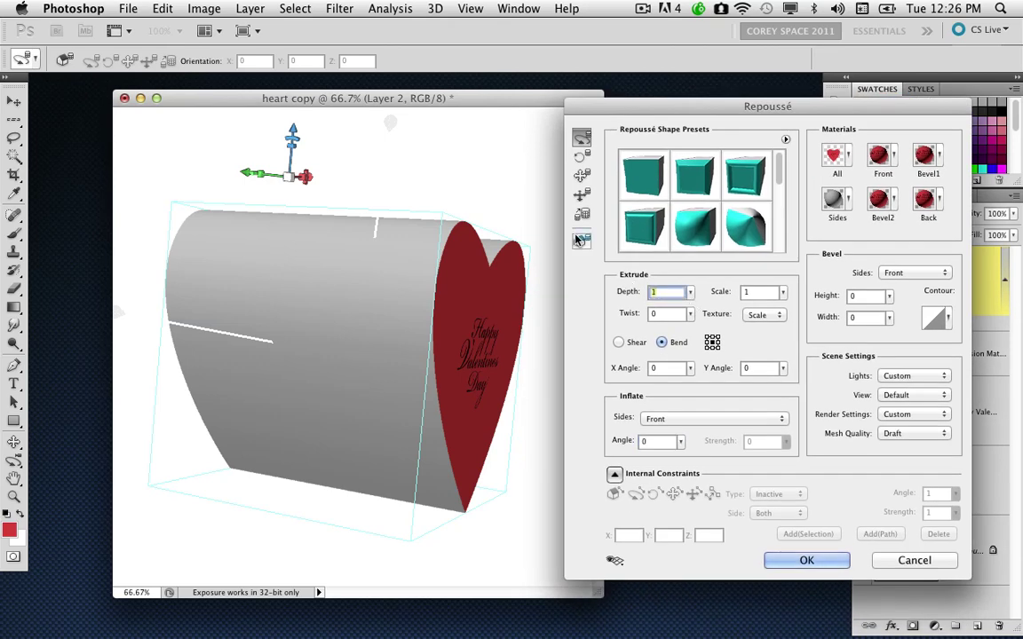
pyautogui.write('0')
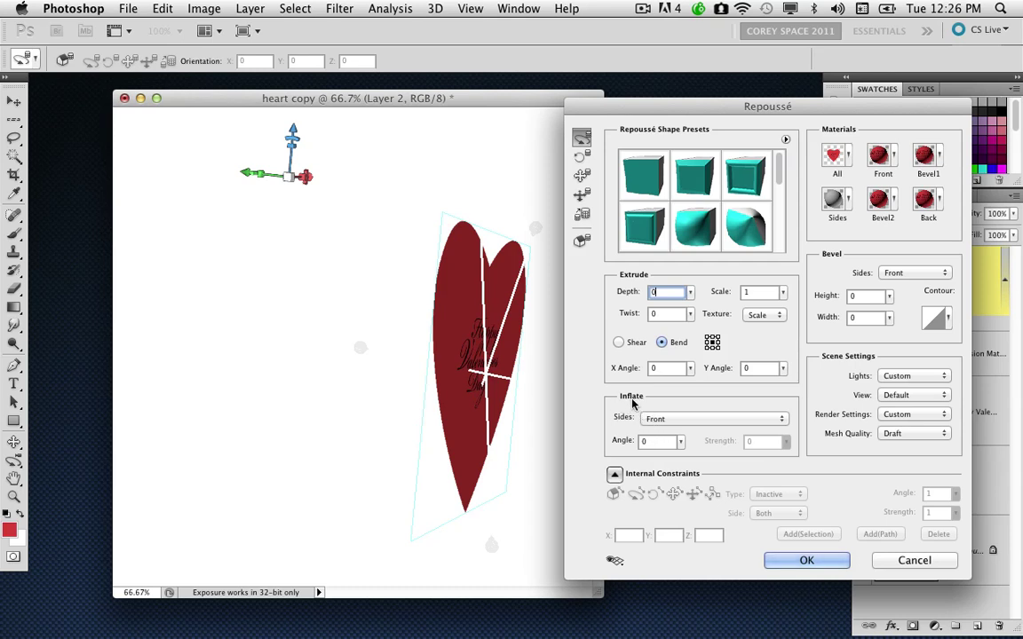
# Step: Inflate both front and back of the heart at an angle of 91
pyautogui.click(647, 442)
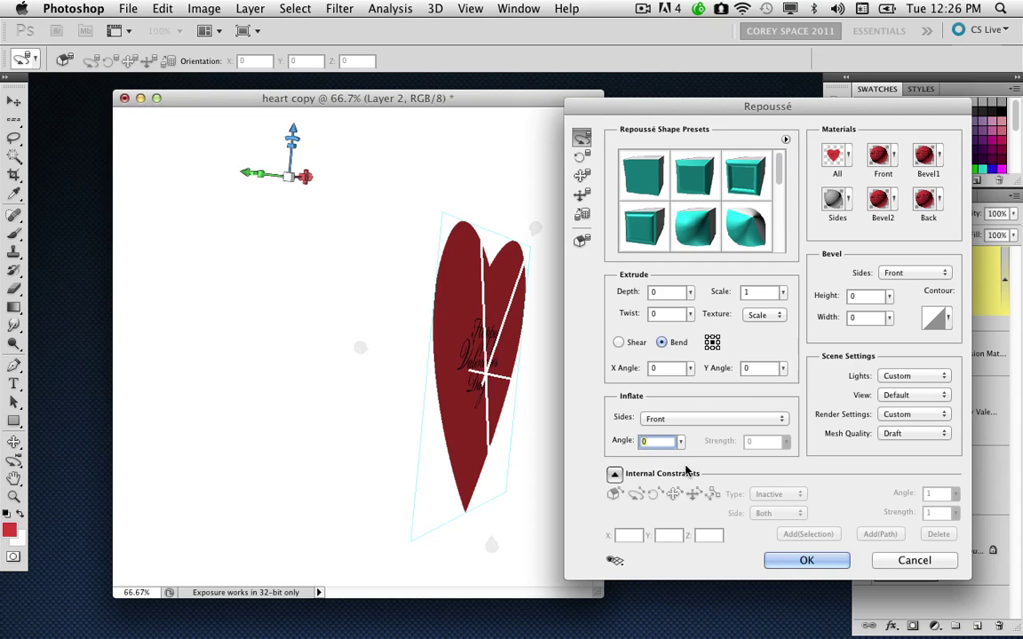
pyautogui.click(680, 442)
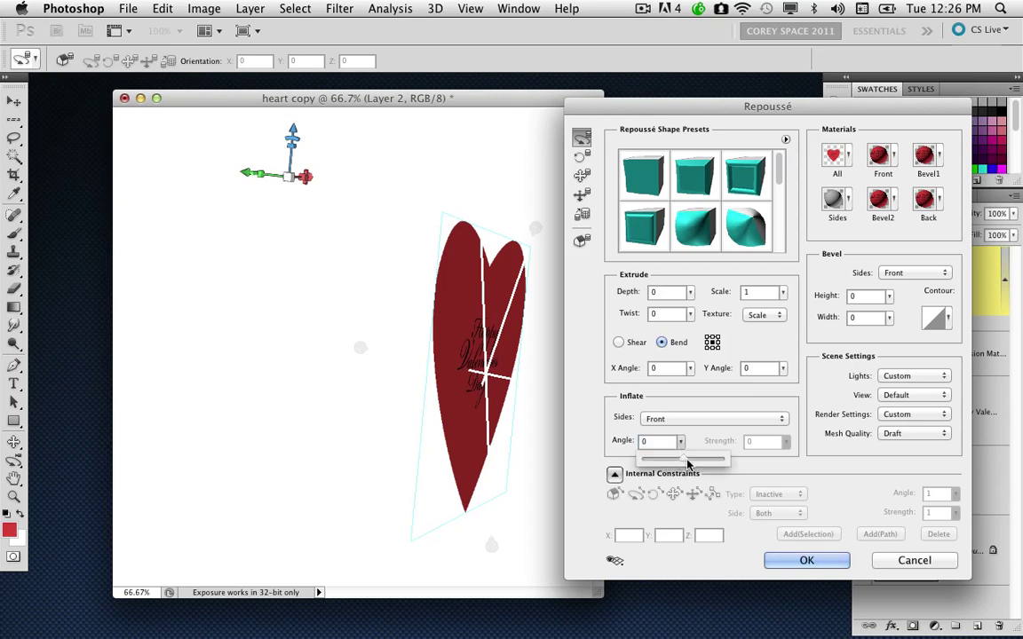
pyautogui.moveTo(687, 463); pyautogui.dragTo(710, 462)
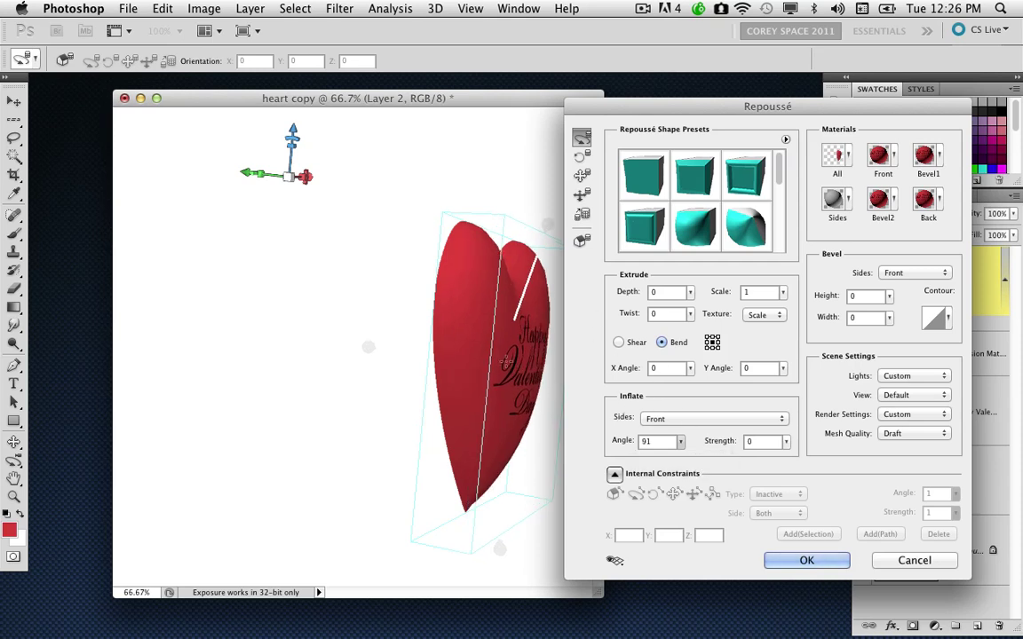
pyautogui.moveTo(524, 337); pyautogui.dragTo(666, 393)
pyautogui.click(698, 419)
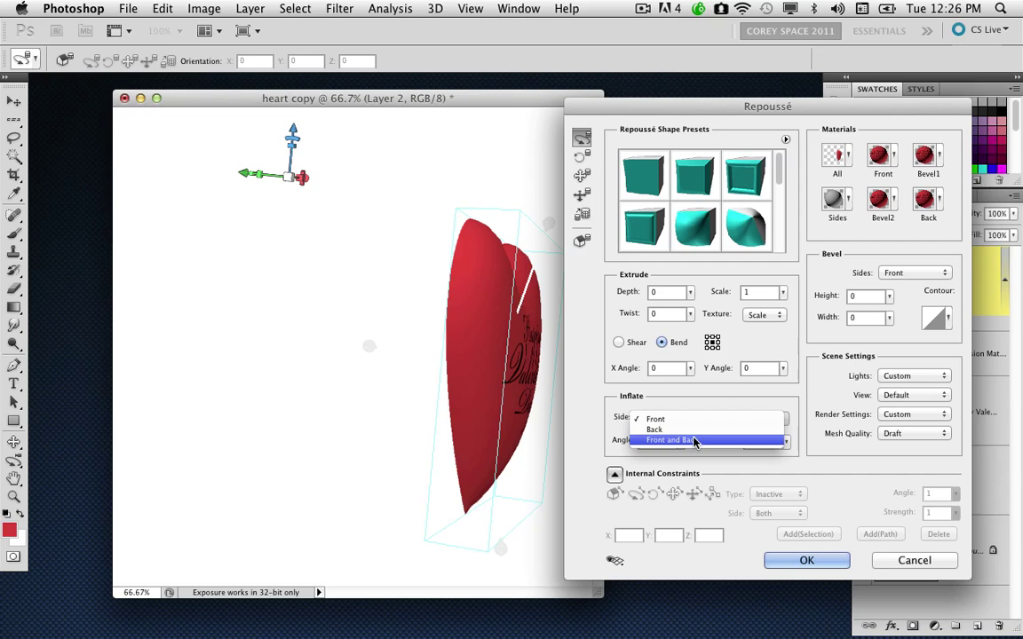
pyautogui.click(697, 440)
pyautogui.moveTo(536, 393); pyautogui.dragTo(639, 405)
# Step: Set inflate strength to 0.20, reset to the front view, and accept the Repoussé
pyautogui.click(786, 443)
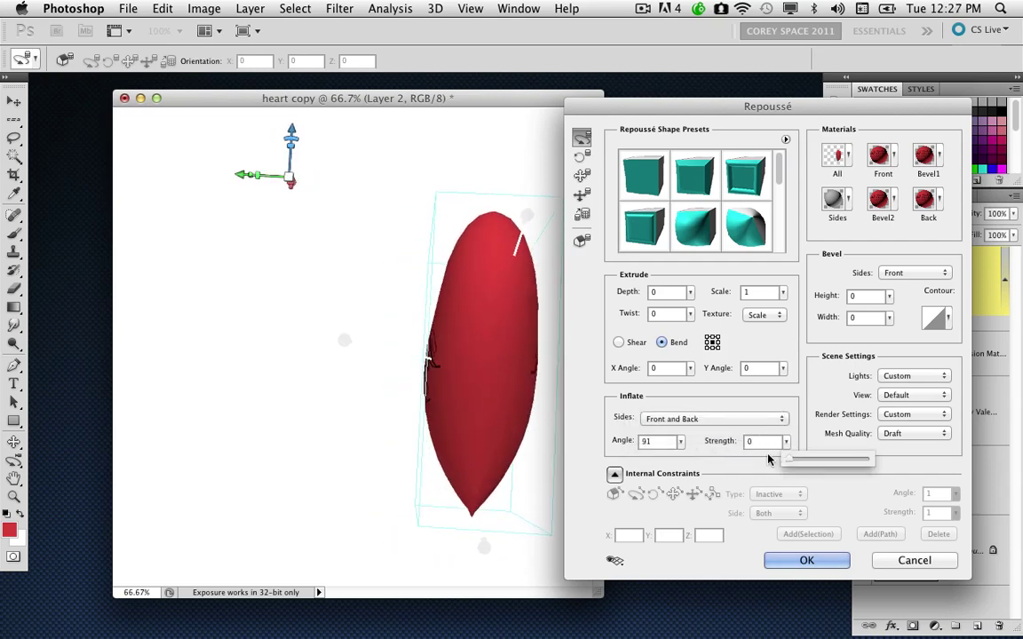
pyautogui.moveTo(787, 460); pyautogui.dragTo(802, 467)
pyautogui.moveTo(464, 407); pyautogui.dragTo(222, 368)
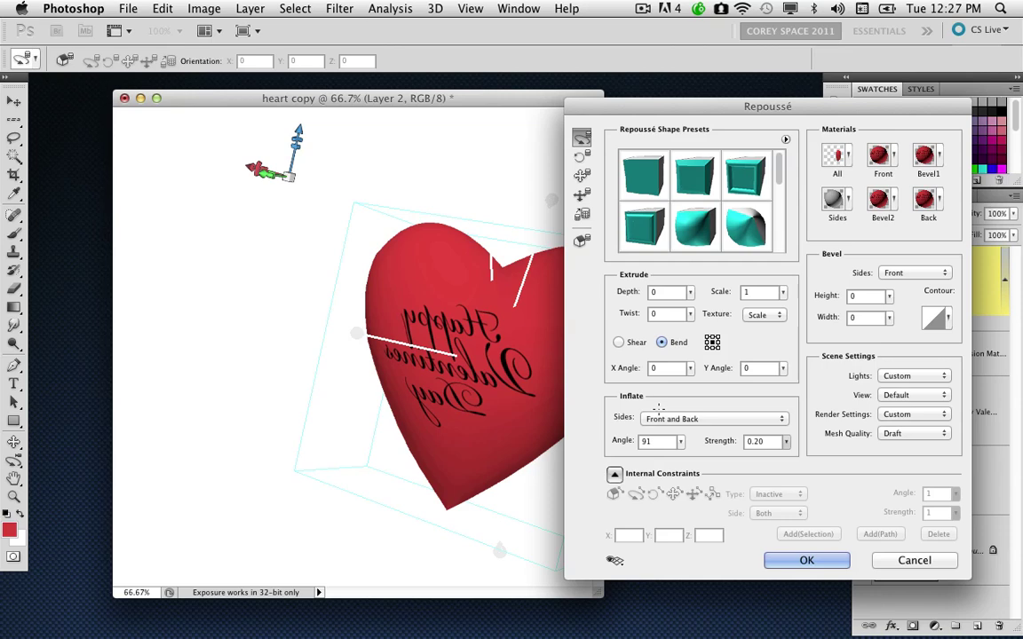
pyautogui.moveTo(355, 337); pyautogui.dragTo(311, 356)
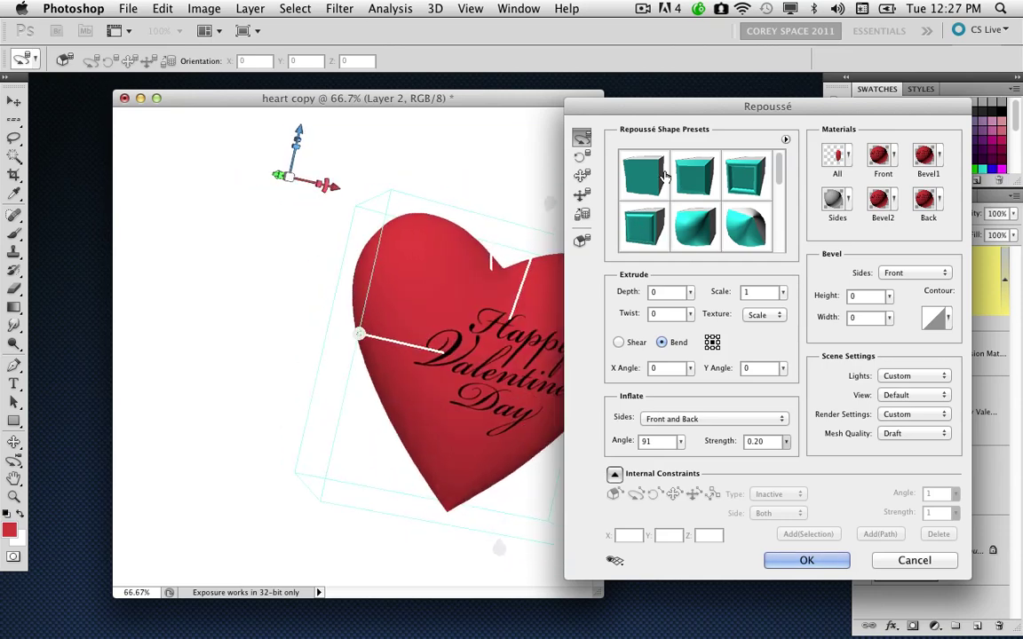
pyautogui.moveTo(631, 108); pyautogui.dragTo(717, 122)
pyautogui.click(672, 256)
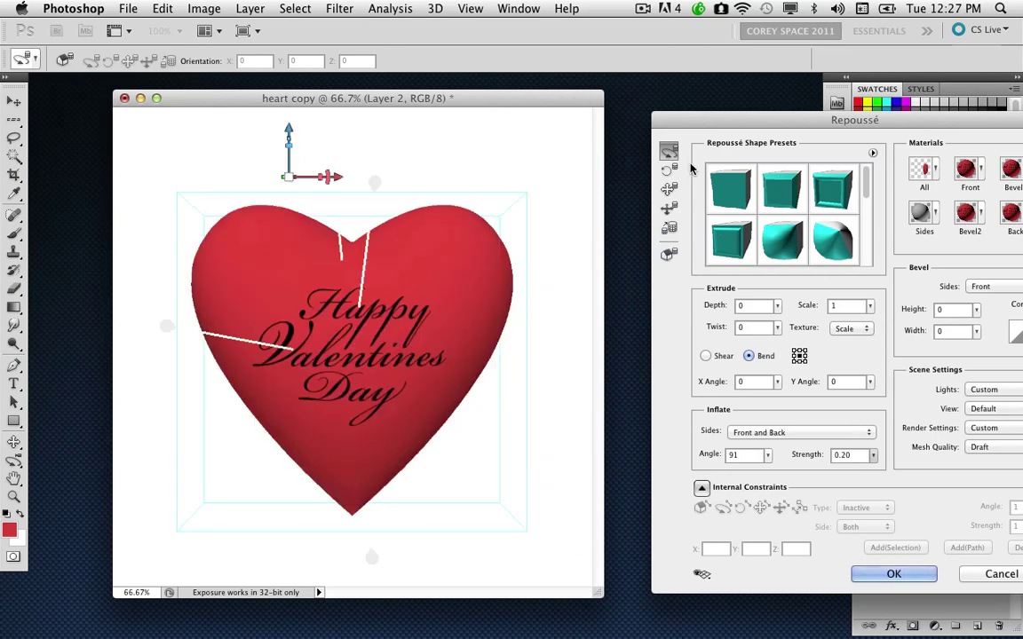
pyautogui.moveTo(653, 117); pyautogui.dragTo(502, 94)
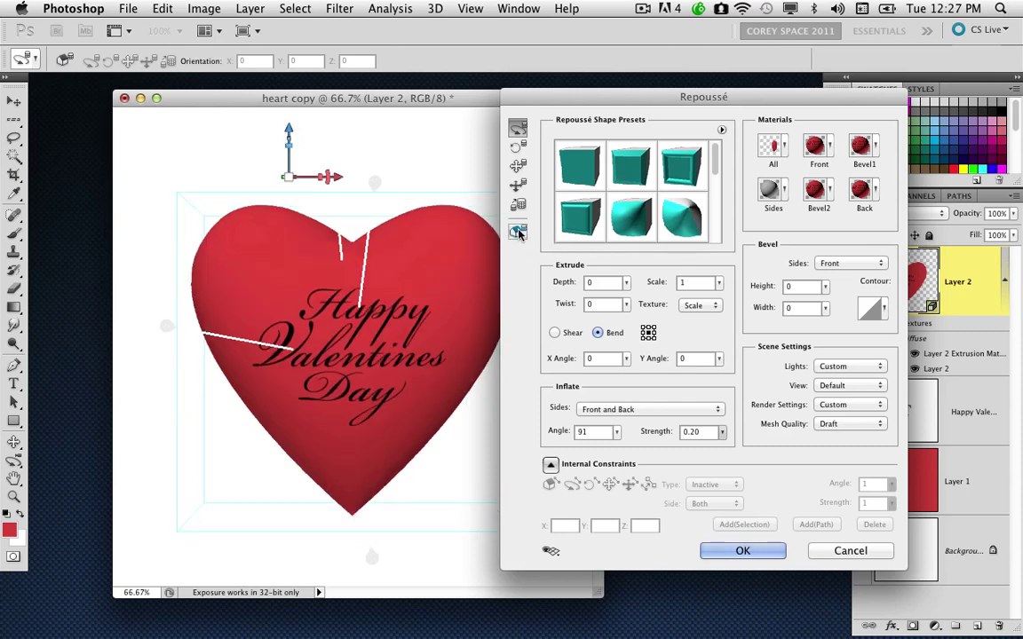
pyautogui.click(739, 551)
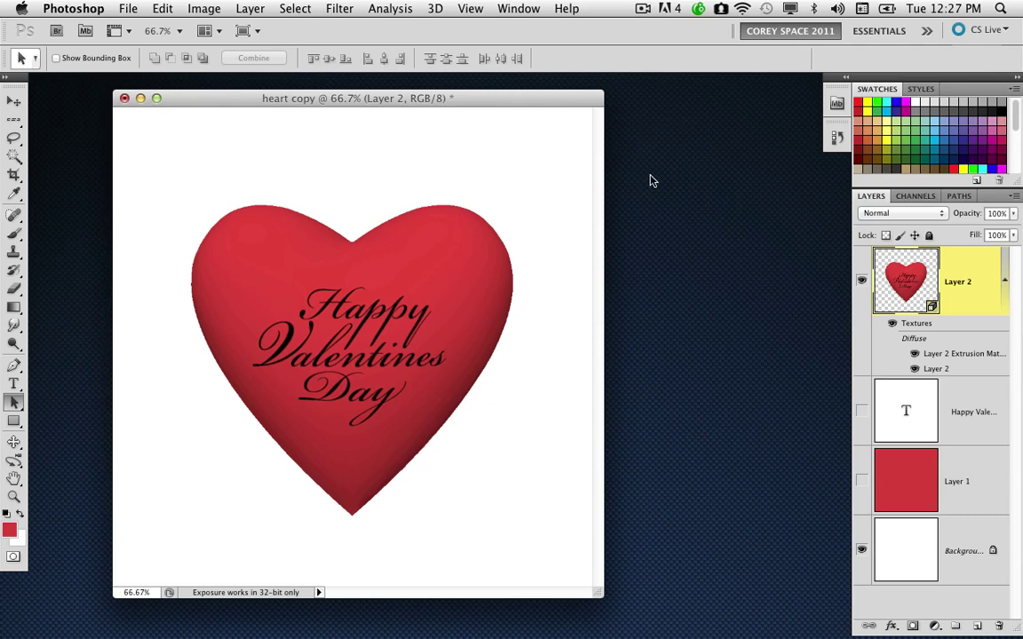
# Step: Float the 3D panel, filter it to the scene's lights, and enlarge it to list Infinite Lights 1–3
pyautogui.moveTo(541, 99); pyautogui.dragTo(570, 103)
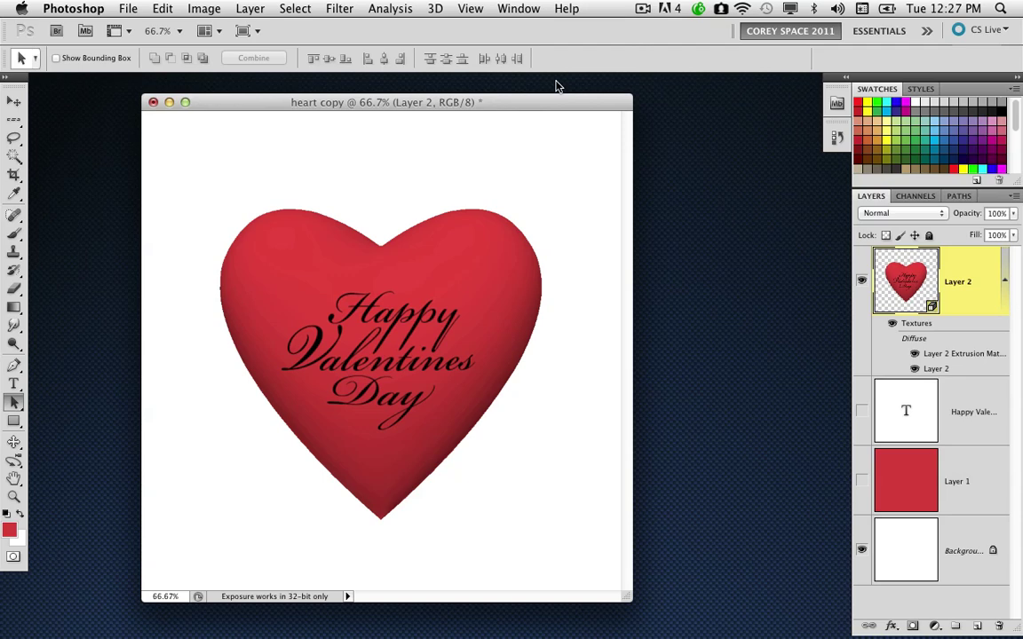
pyautogui.click(511, 8)
pyautogui.click(486, 102)
pyautogui.click(519, 9)
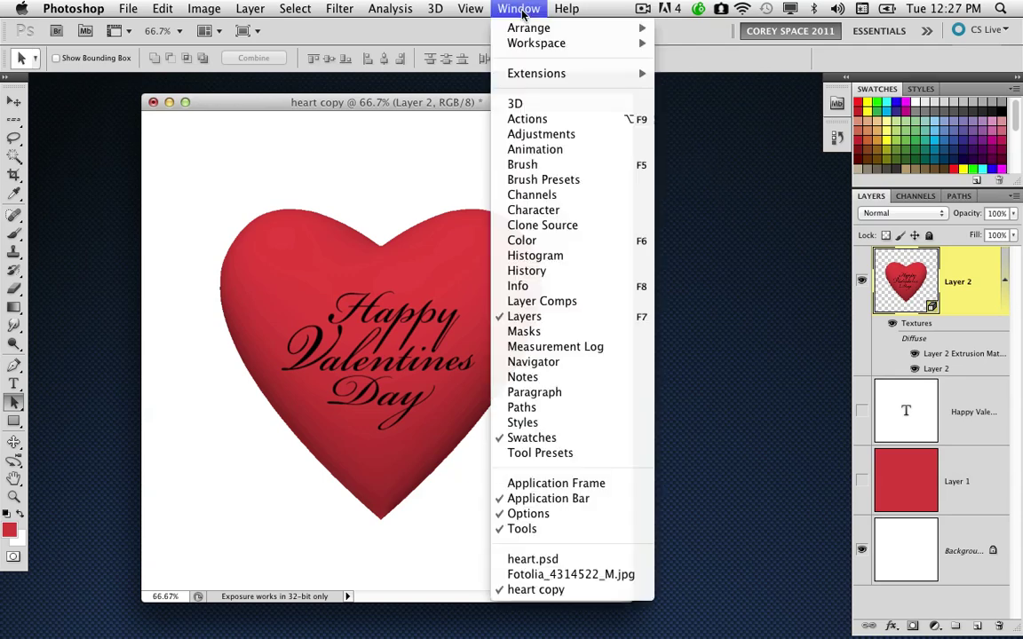
pyautogui.click(515, 104)
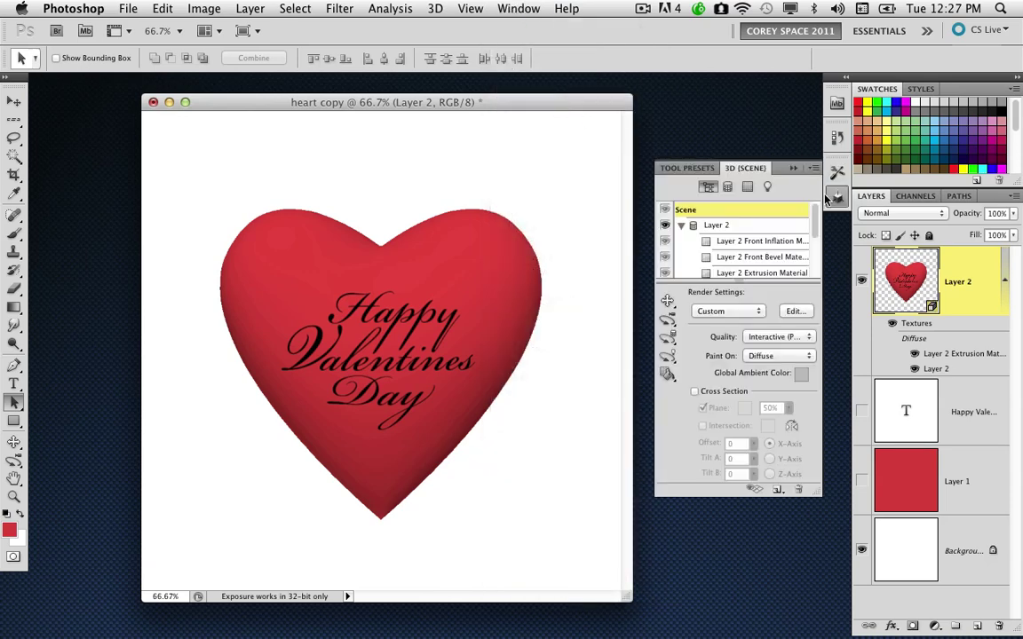
pyautogui.moveTo(745, 168); pyautogui.dragTo(810, 187)
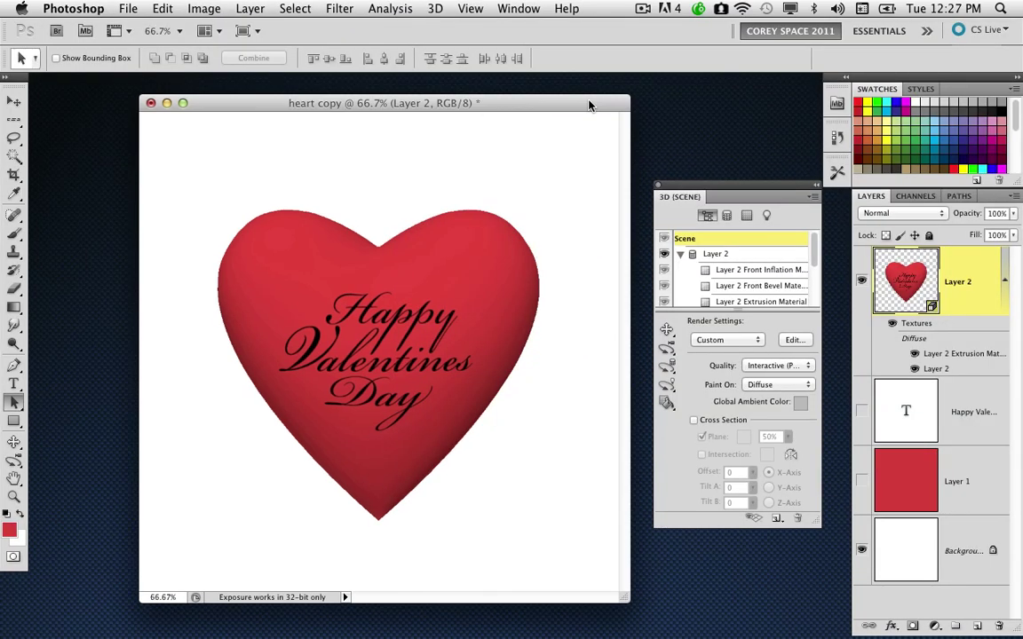
pyautogui.moveTo(581, 107); pyautogui.dragTo(563, 103)
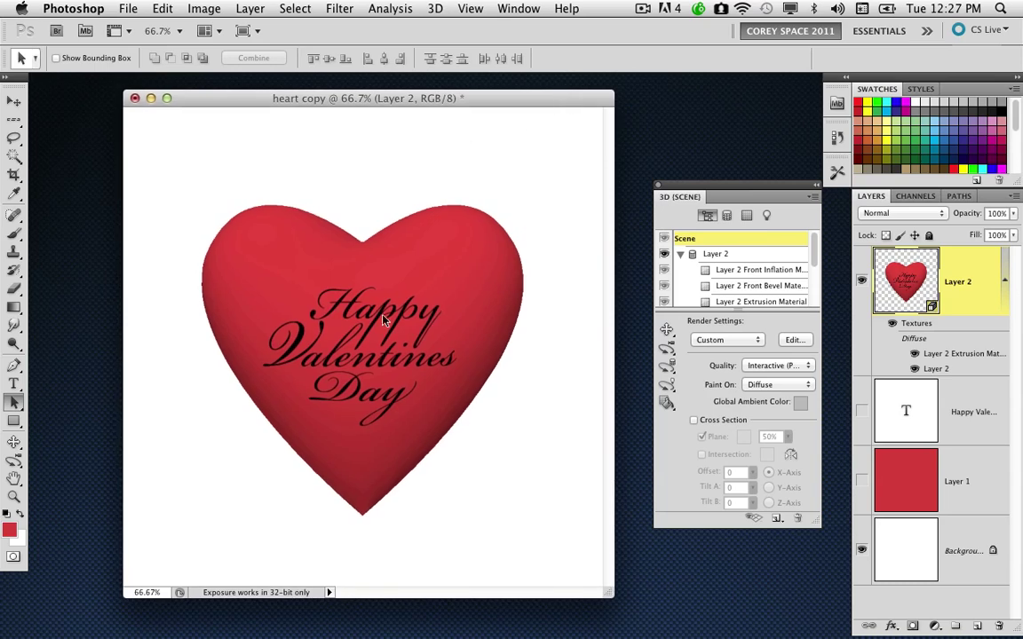
pyautogui.click(767, 216)
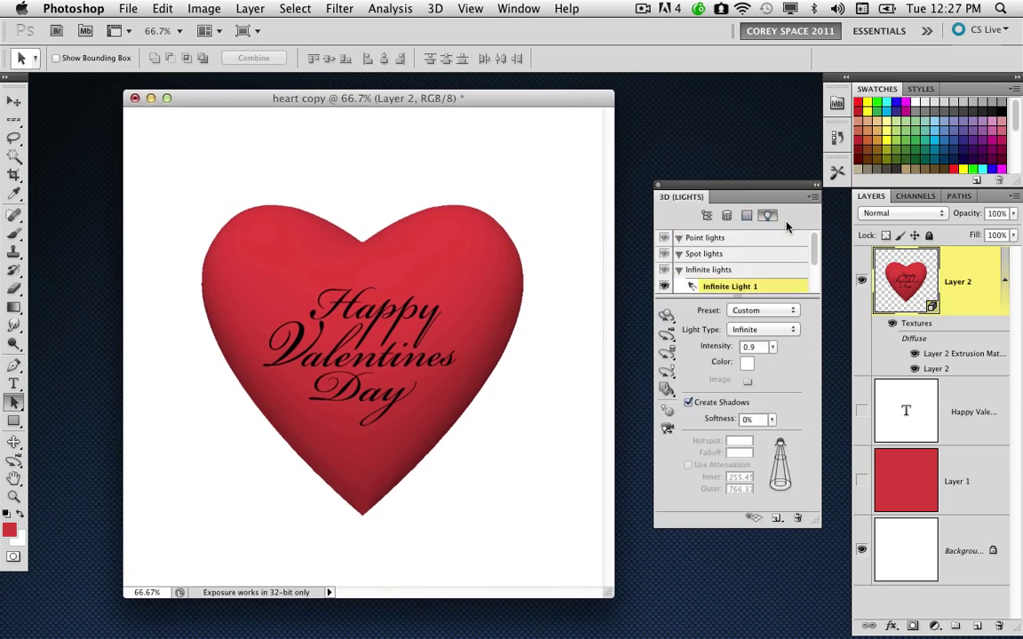
pyautogui.moveTo(813, 524); pyautogui.dragTo(813, 603)
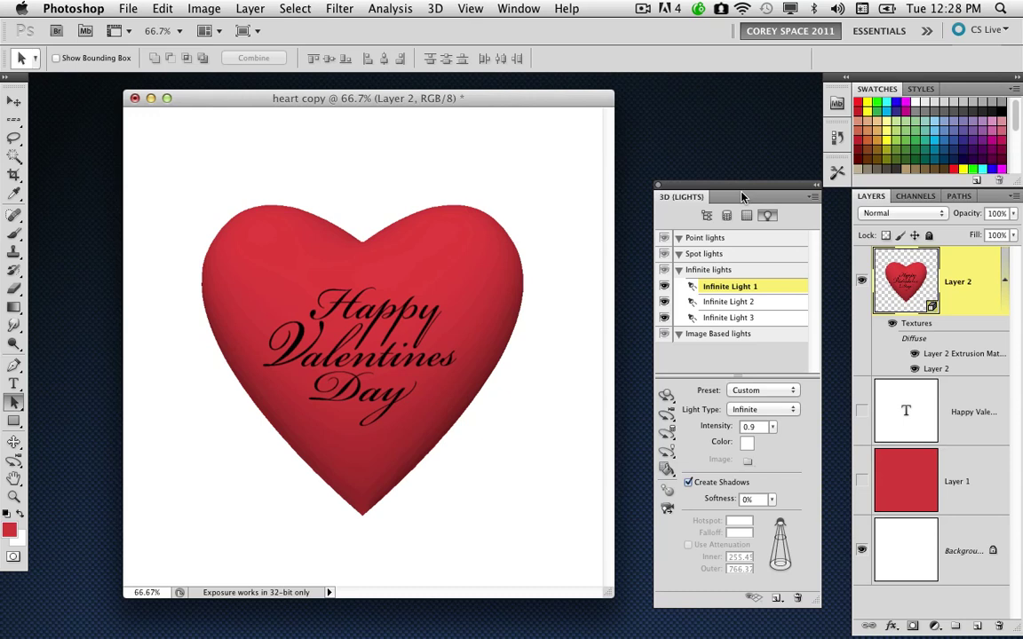
pyautogui.moveTo(743, 196); pyautogui.dragTo(741, 145)
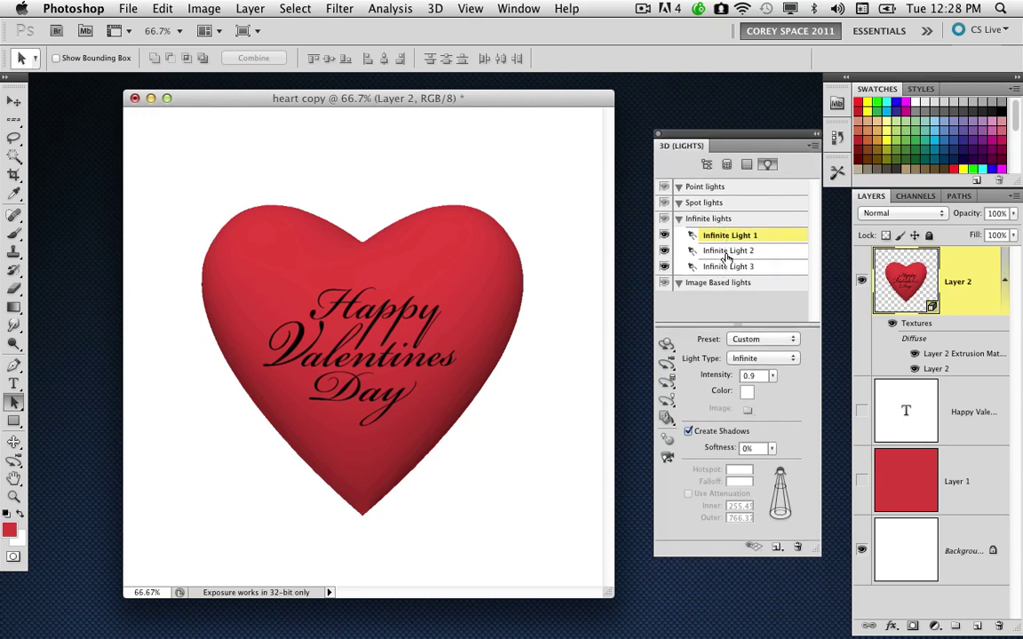
# Step: Set the Front Inflation Material's gloss and shine to 85%
pyautogui.click(747, 164)
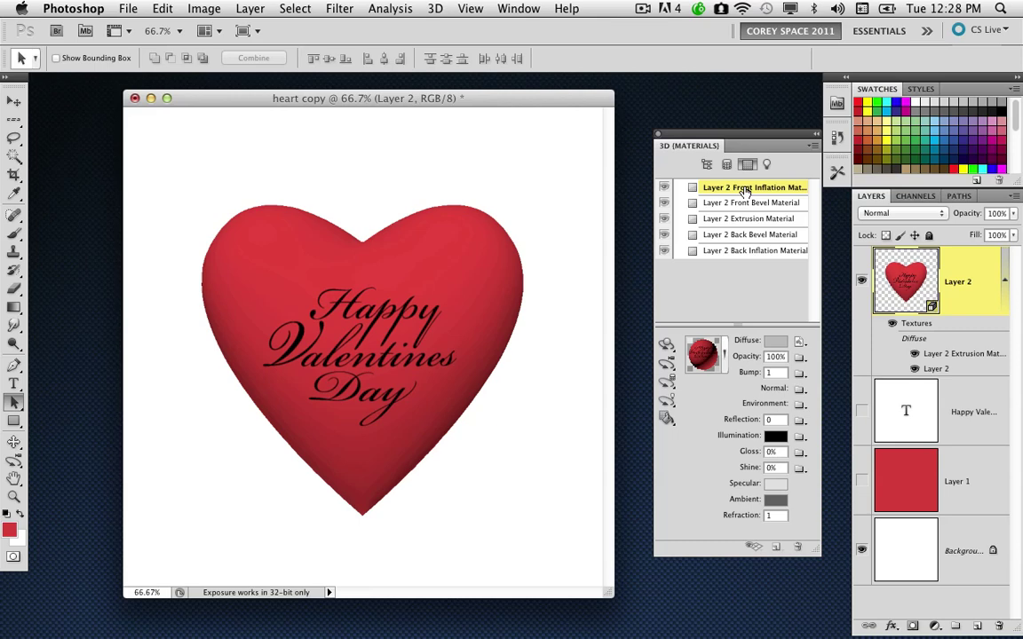
pyautogui.moveTo(730, 134); pyautogui.dragTo(717, 130)
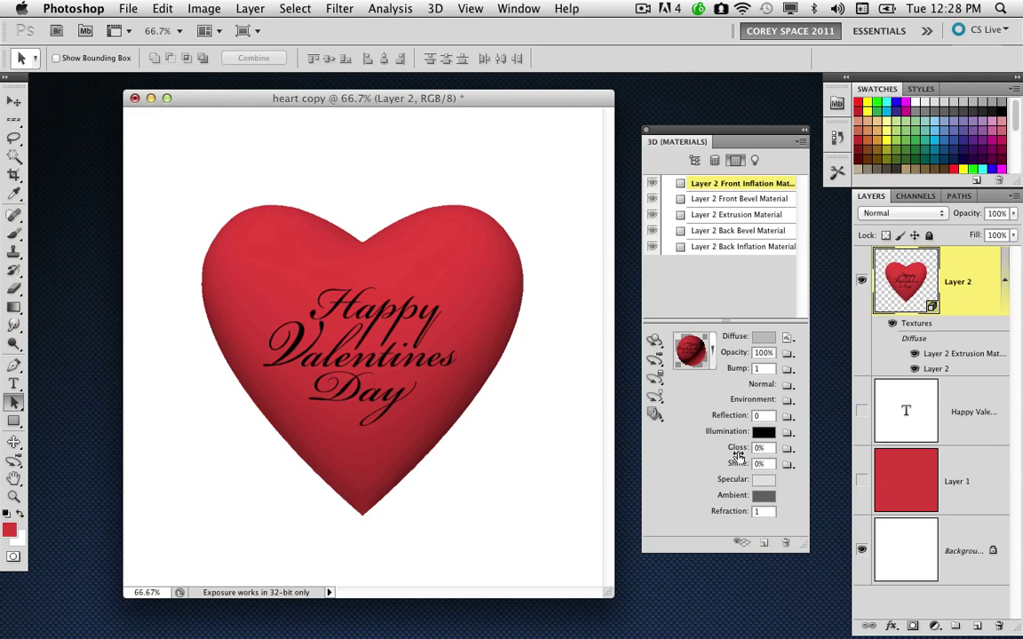
pyautogui.click(769, 448)
pyautogui.write('75')
pyautogui.press('Tab')
pyautogui.write('7')
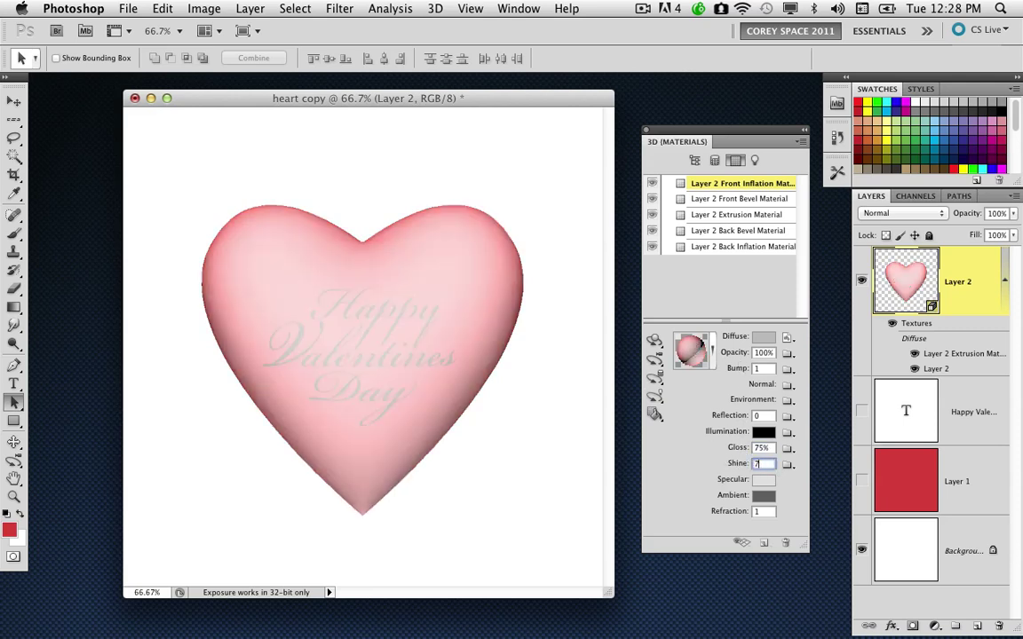
pyautogui.write('5')
pyautogui.press('Return')
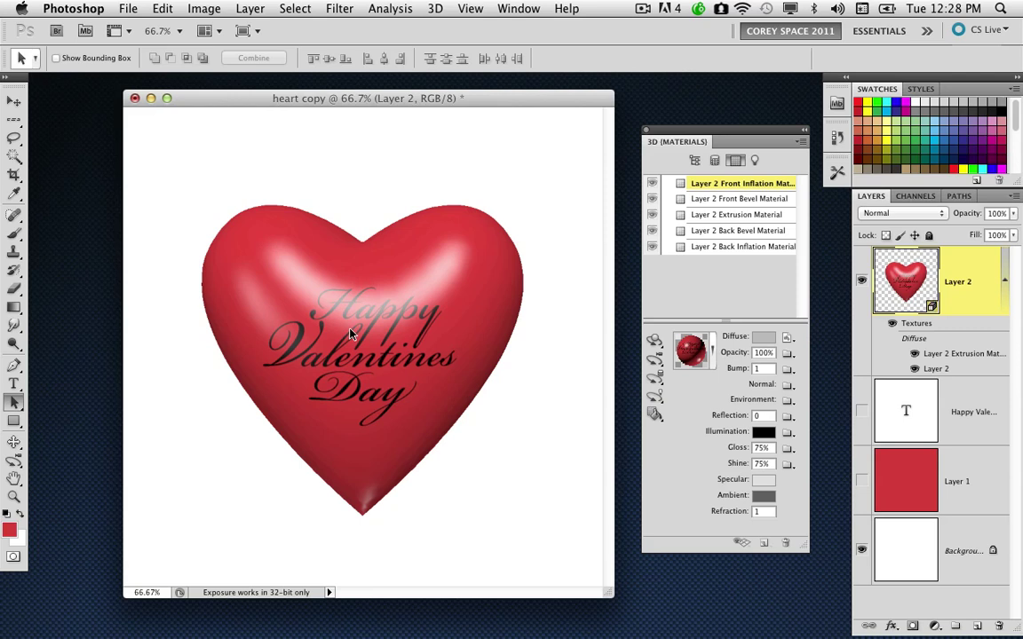
pyautogui.click(760, 447)
pyautogui.write('85')
pyautogui.press('Tab')
pyautogui.press('Return')
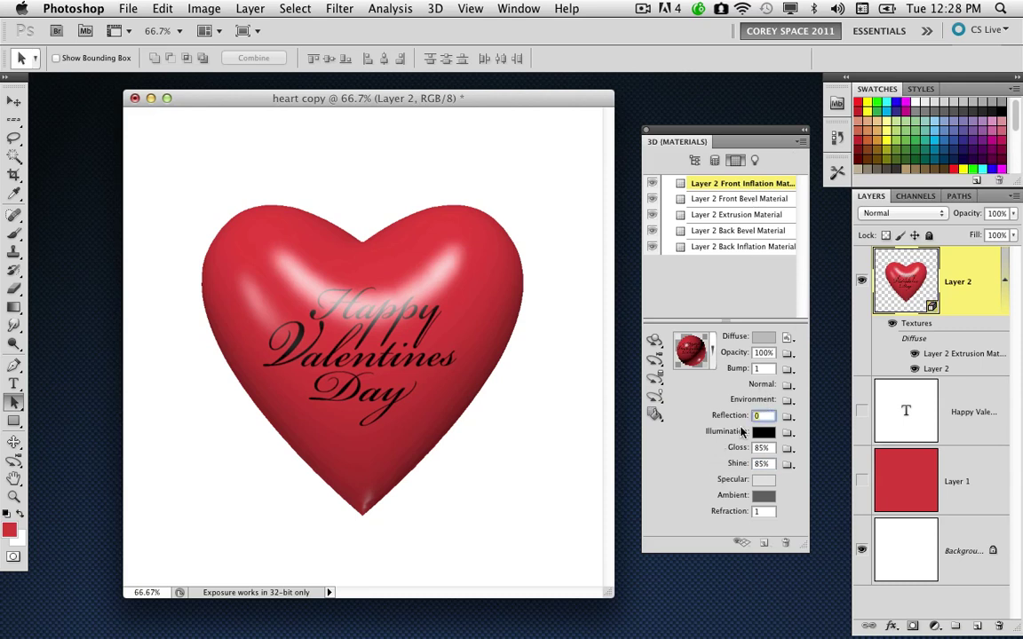
# Step: Give the front material a reflection of 25 and show the lights again
pyautogui.click(756, 416)
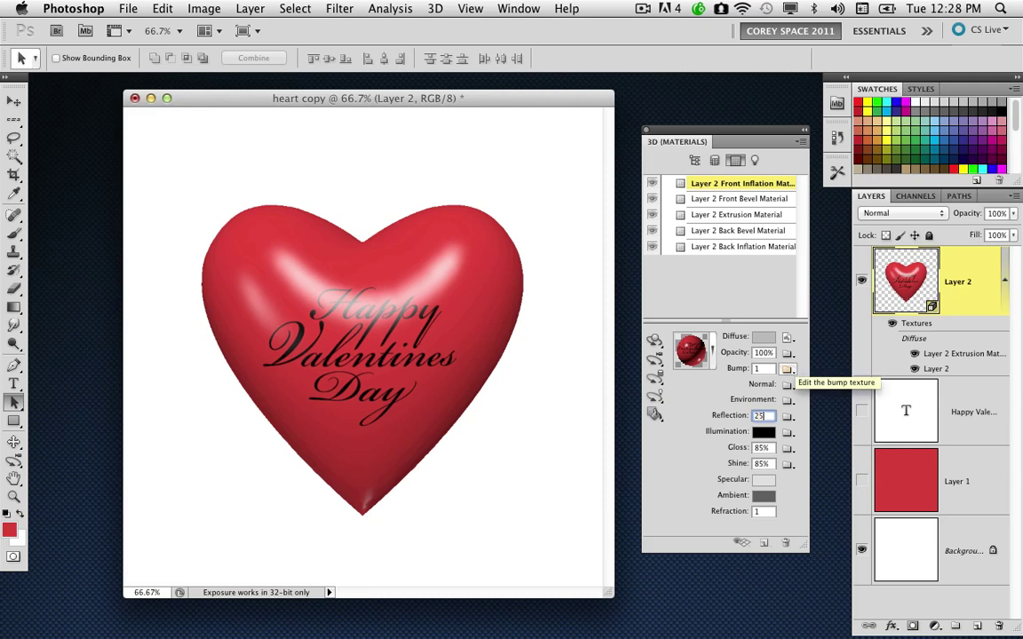
pyautogui.write('25')
pyautogui.press('Return')
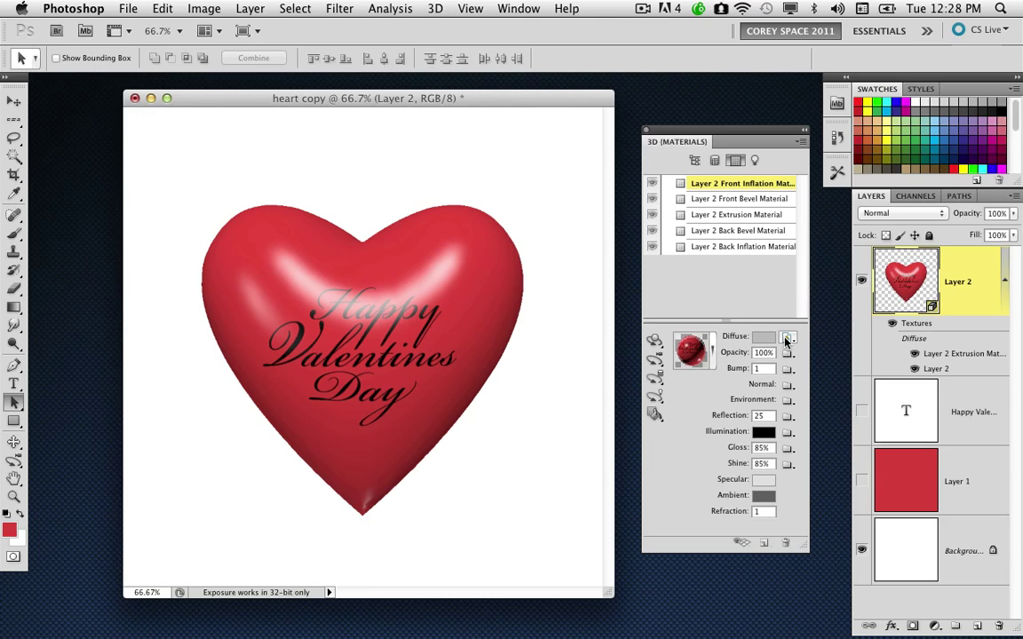
pyautogui.click(757, 160)
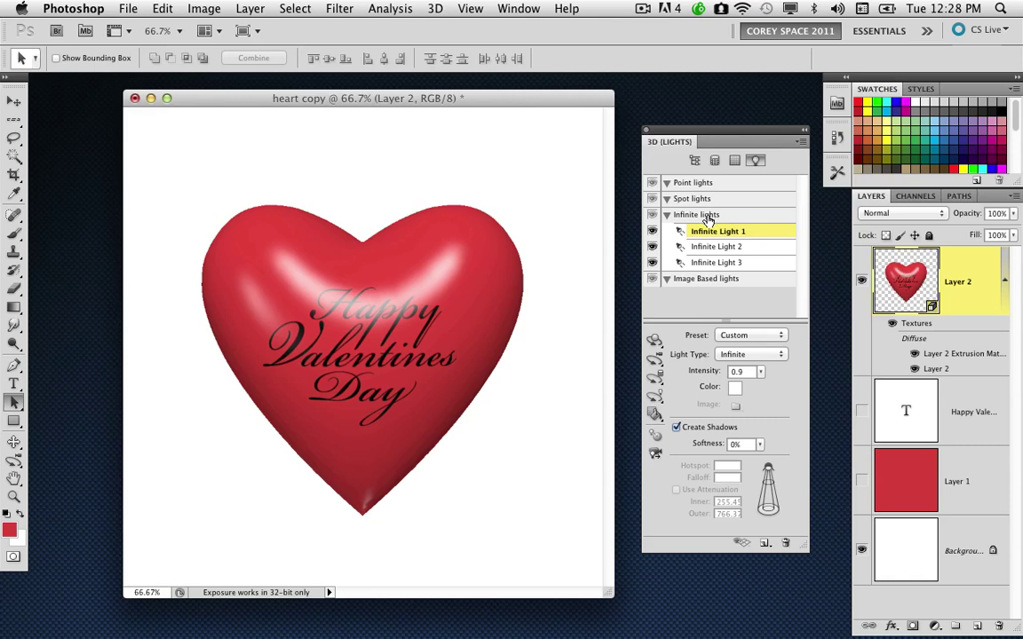
# Step: Add Image Based Light 1 with a new blank 9 × 9-inch, 100 ppi white texture
pyautogui.click(708, 278)
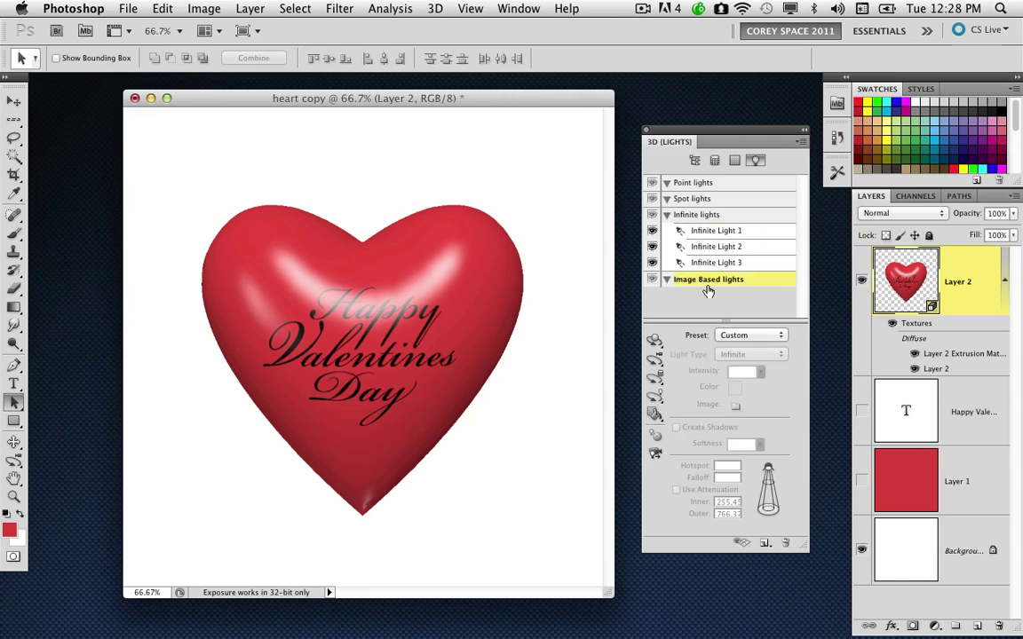
pyautogui.click(765, 542)
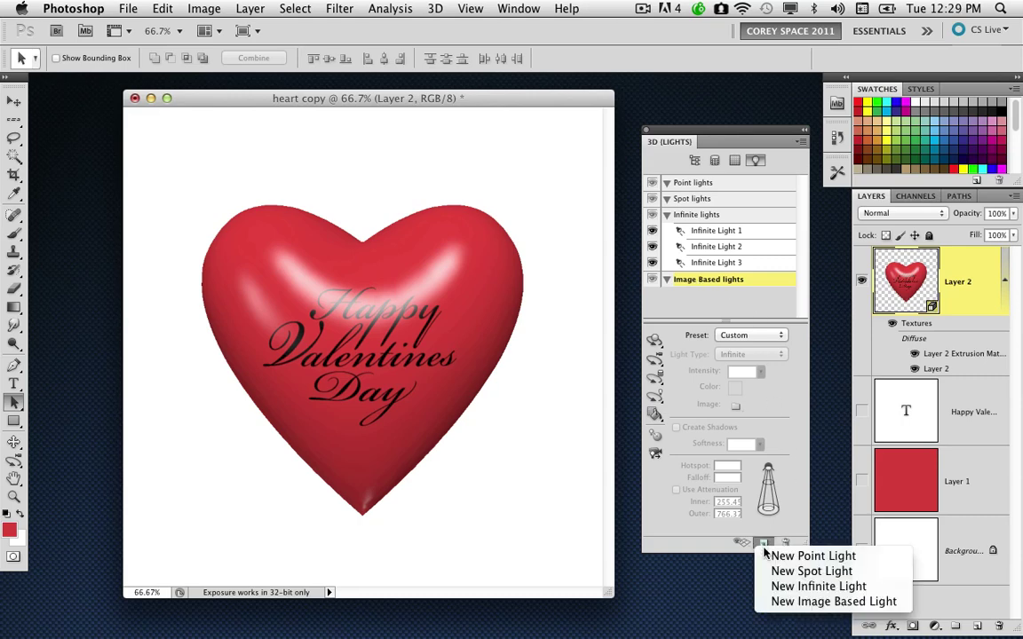
pyautogui.click(815, 603)
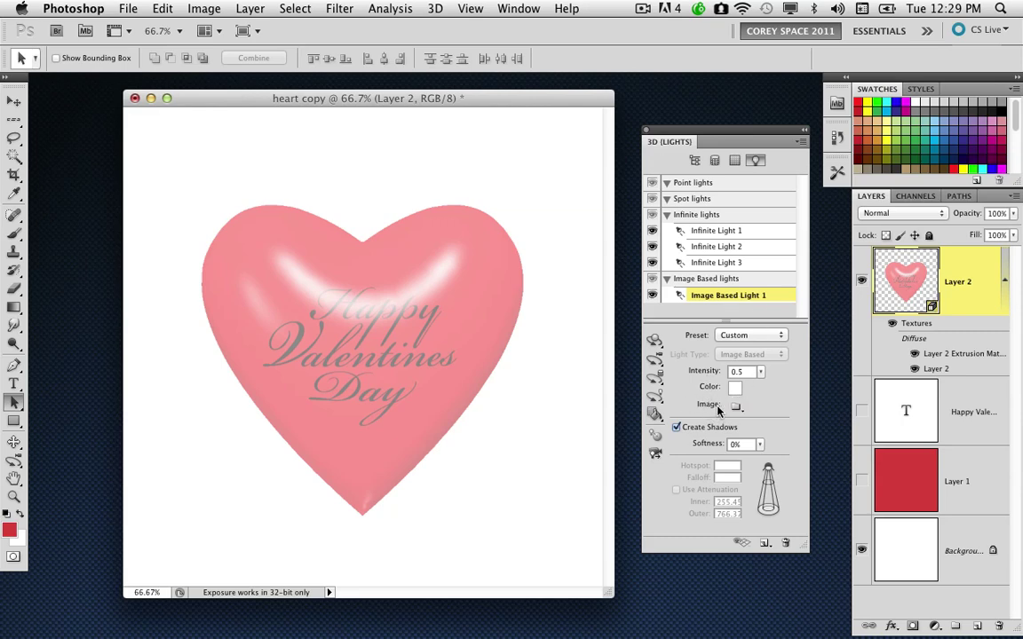
pyautogui.click(738, 407)
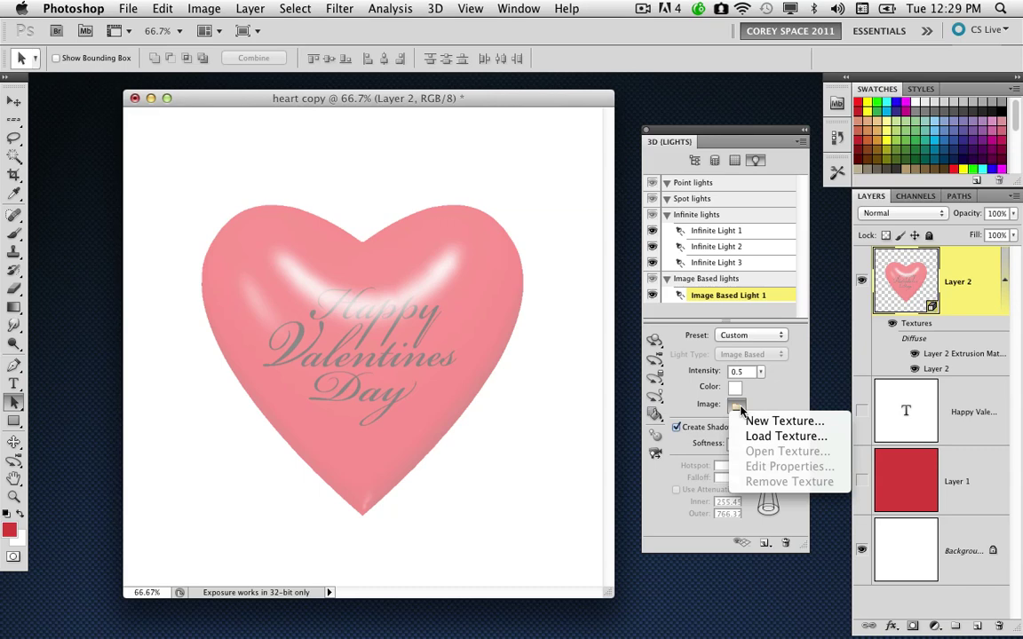
pyautogui.click(776, 421)
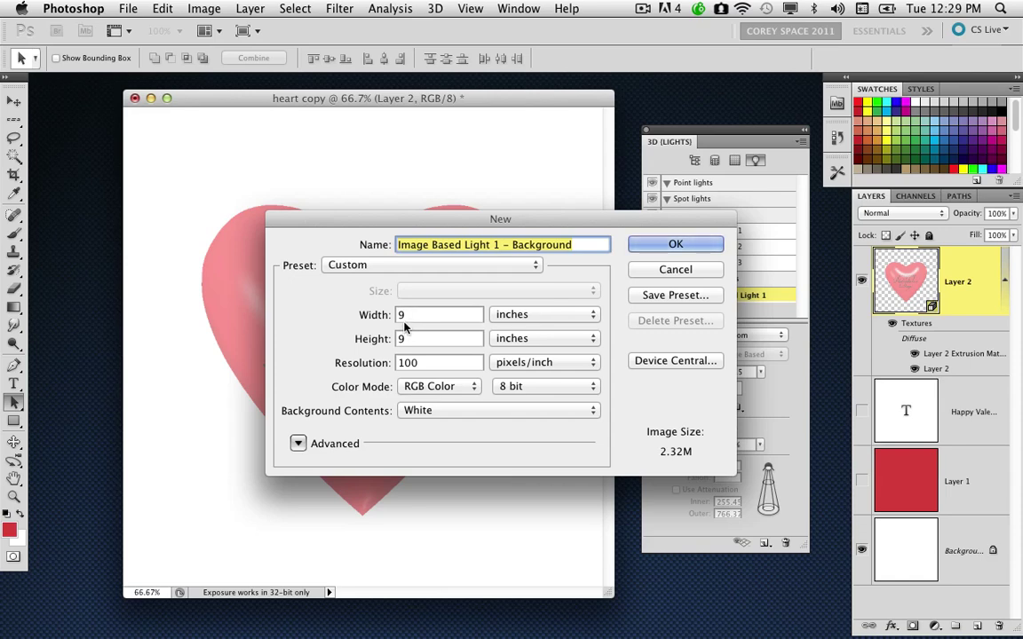
pyautogui.moveTo(378, 219); pyautogui.dragTo(406, 198)
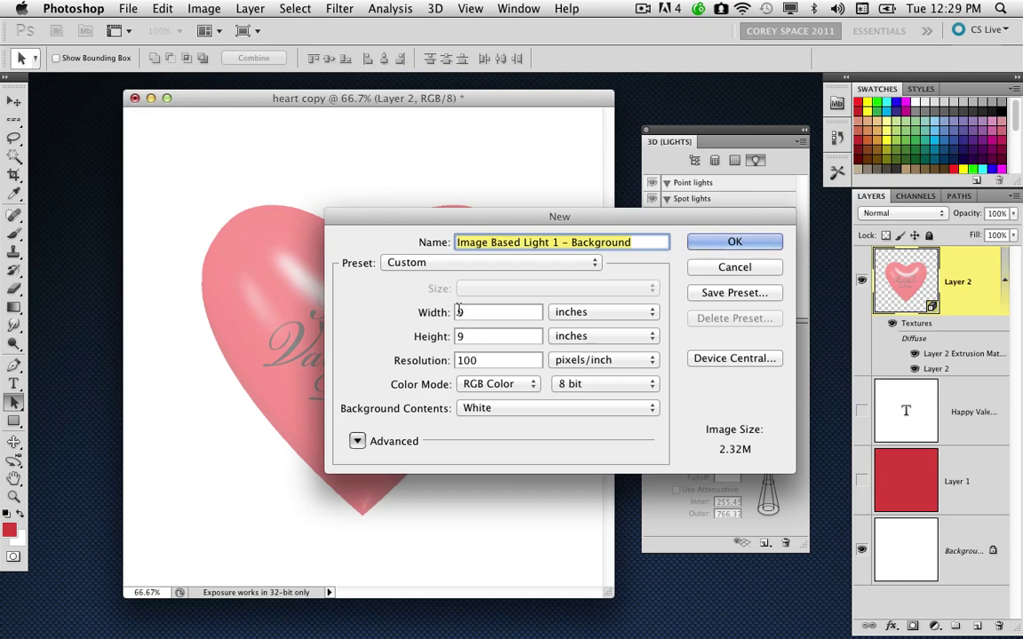
pyautogui.click(734, 242)
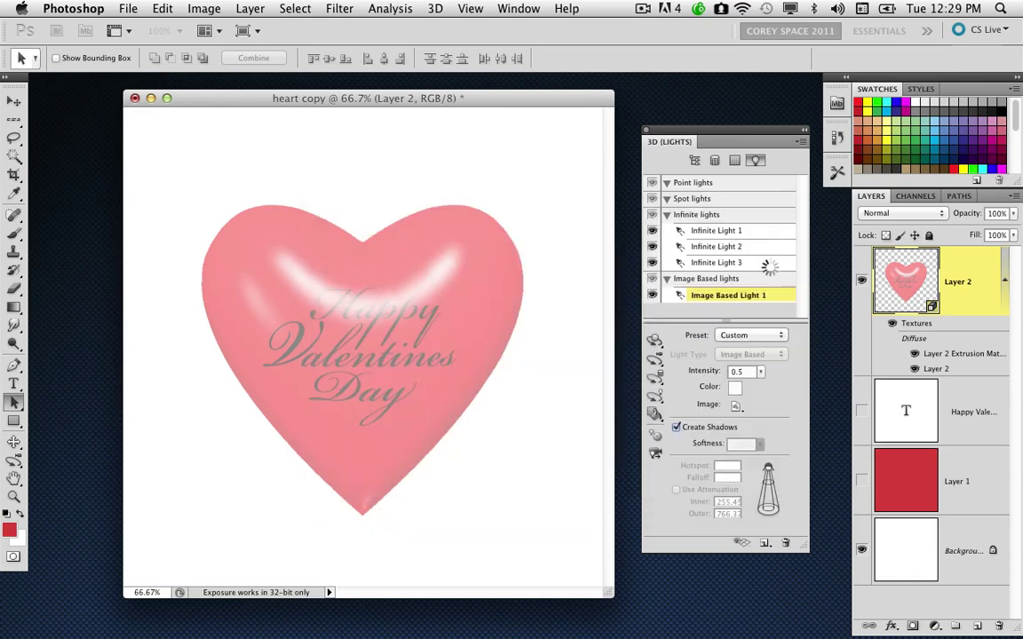
# Step: Open the light's texture for editing and fill it with 50% gray
pyautogui.click(737, 405)
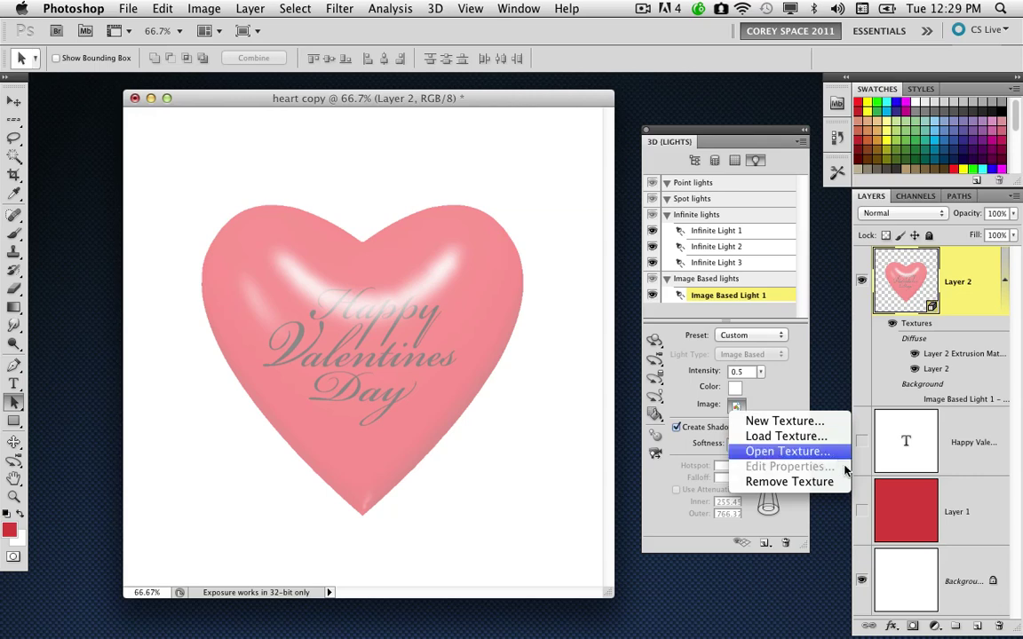
pyautogui.click(812, 454)
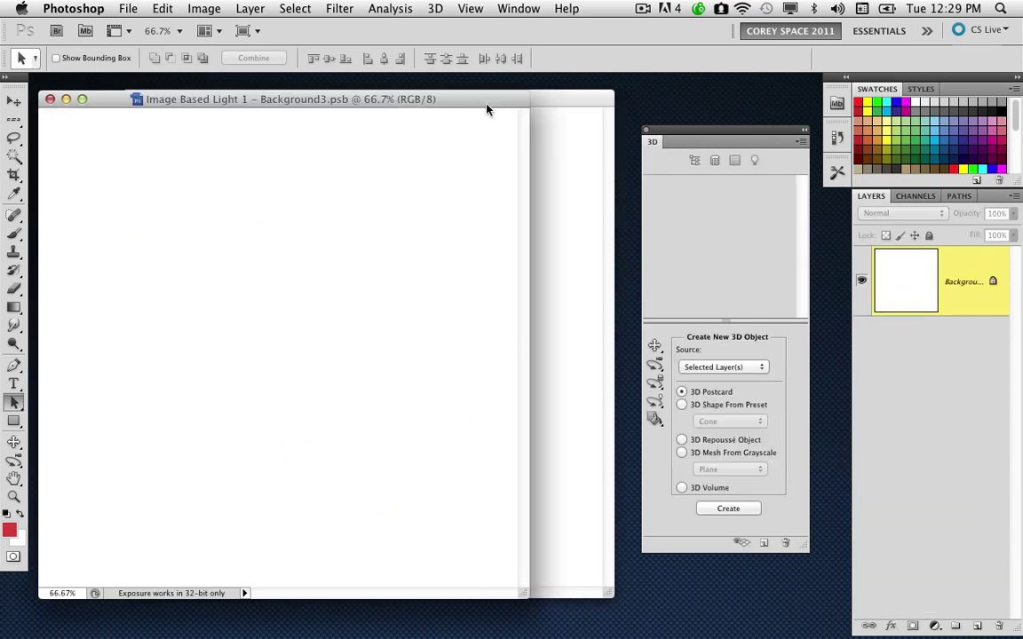
pyautogui.moveTo(486, 109); pyautogui.dragTo(536, 135)
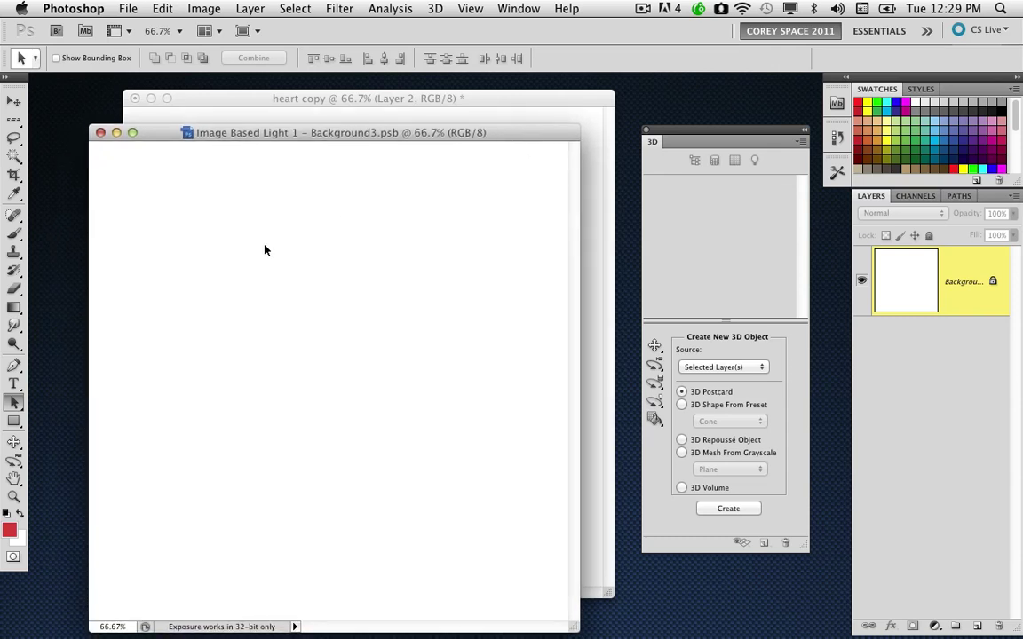
pyautogui.moveTo(303, 129); pyautogui.dragTo(283, 127)
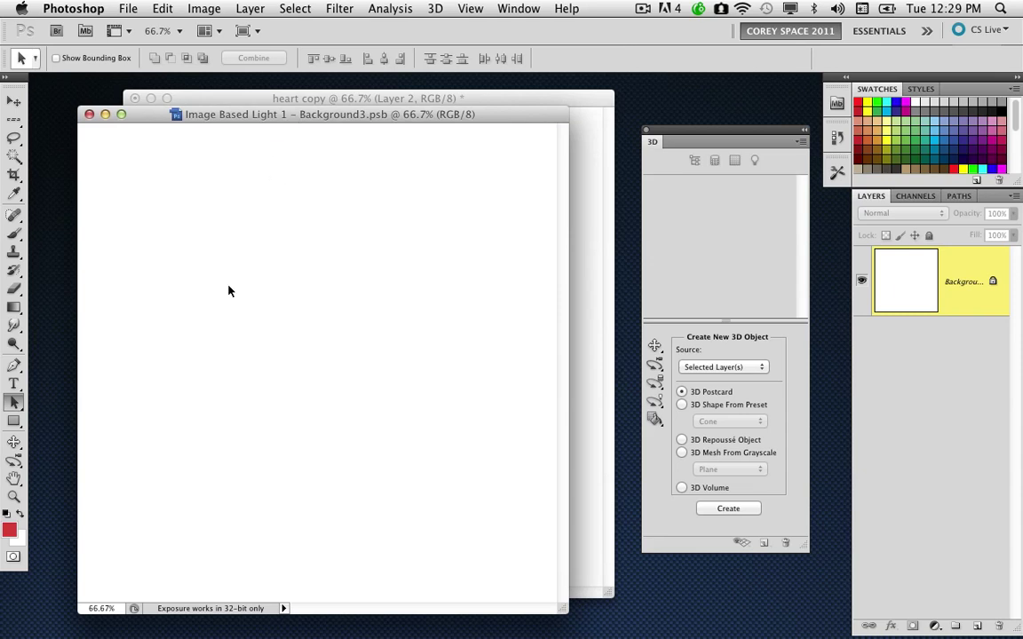
pyautogui.press('d')
pyautogui.moveTo(322, 114); pyautogui.dragTo(310, 115)
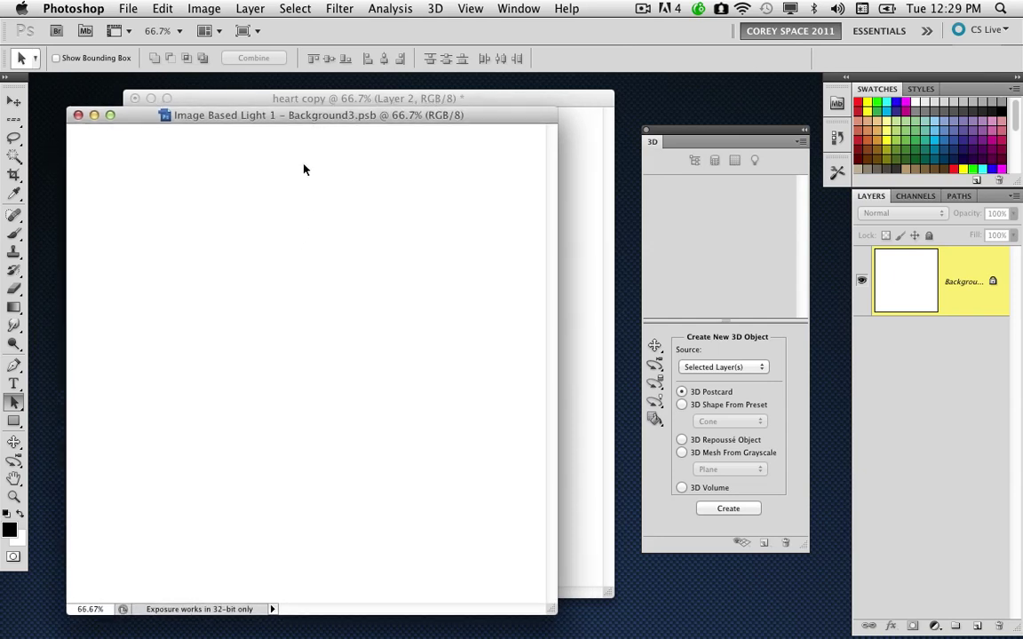
pyautogui.click(13, 119)
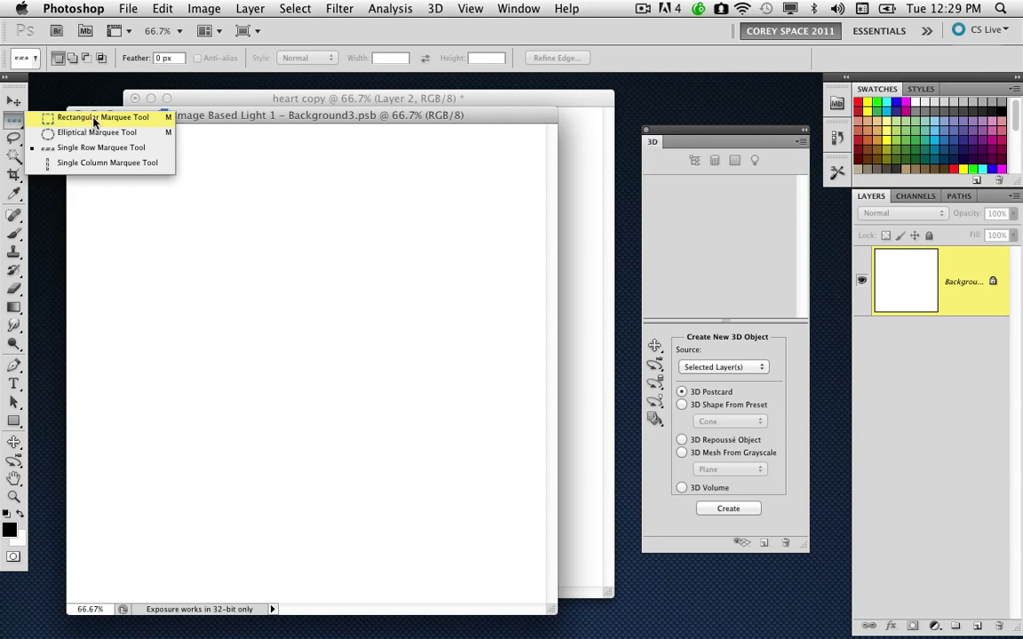
pyautogui.click(103, 133)
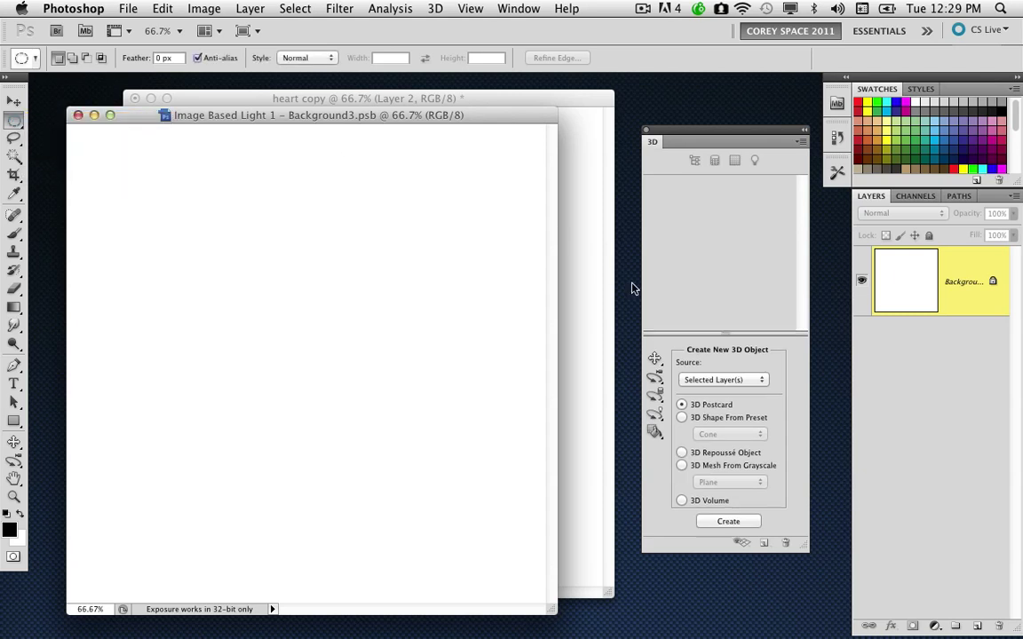
pyautogui.click(402, 392)
pyautogui.hotkey('shift', 'BackSpace')
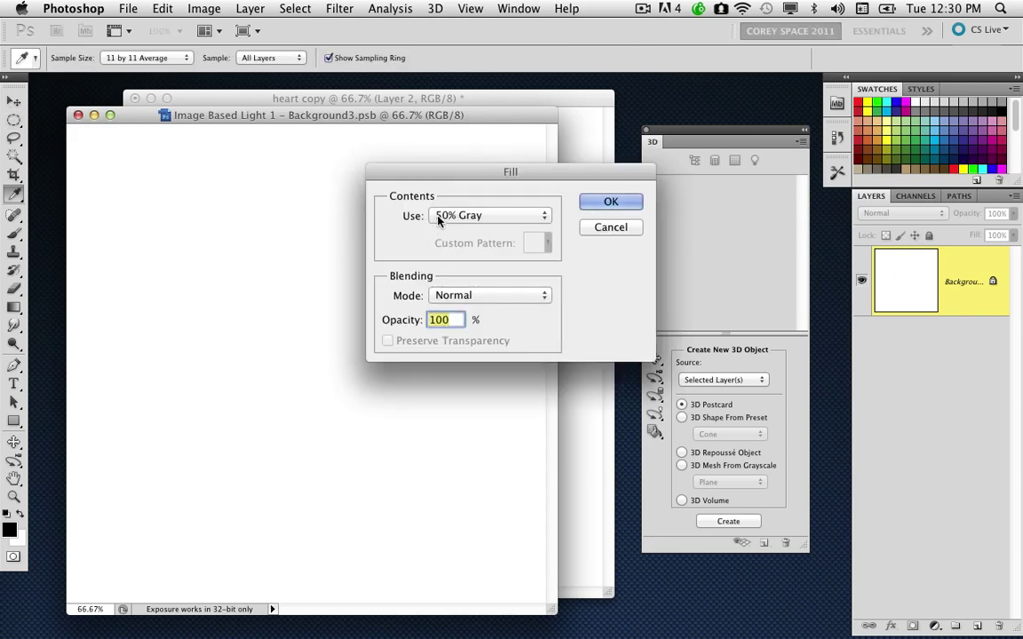
pyautogui.click(610, 202)
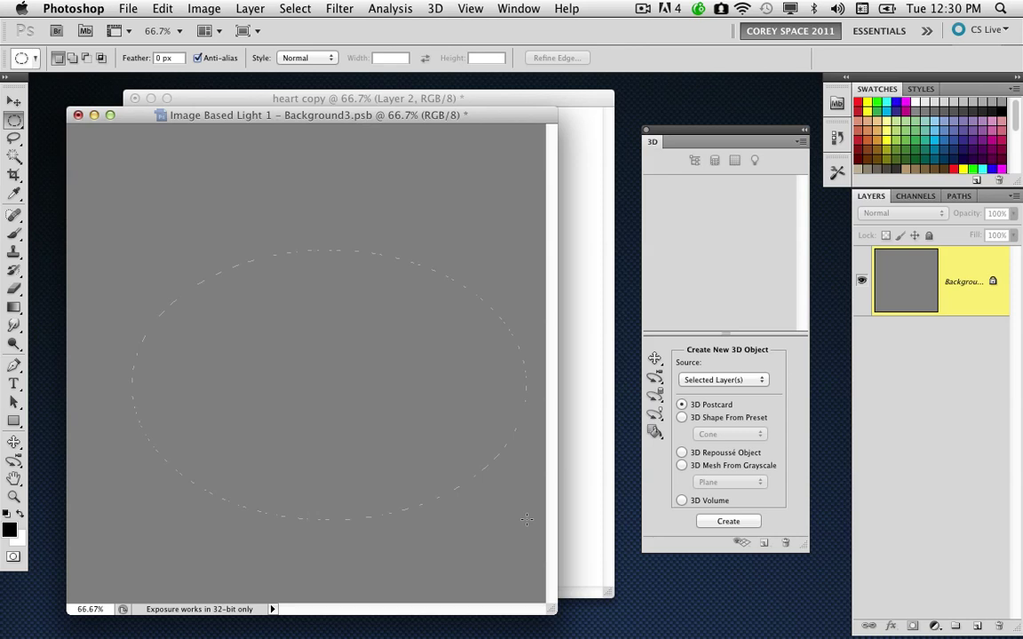
# Step: Fill an elliptical selection with black on a new layer, then save and close the texture
pyautogui.moveTo(526, 519); pyautogui.dragTo(526, 519)
pyautogui.moveTo(429, 441); pyautogui.dragTo(388, 407)
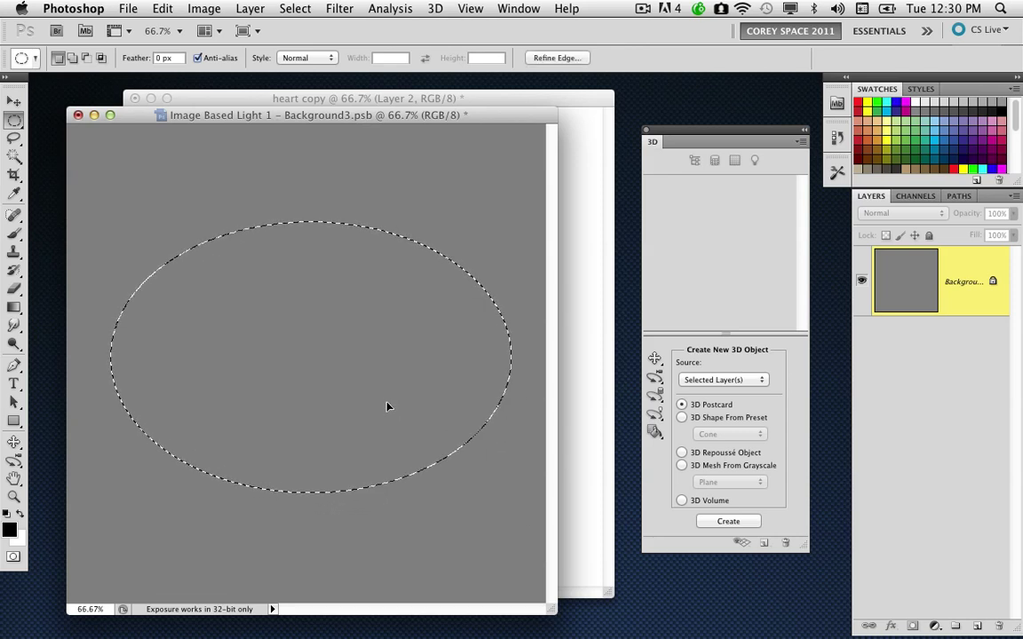
pyautogui.click(974, 626)
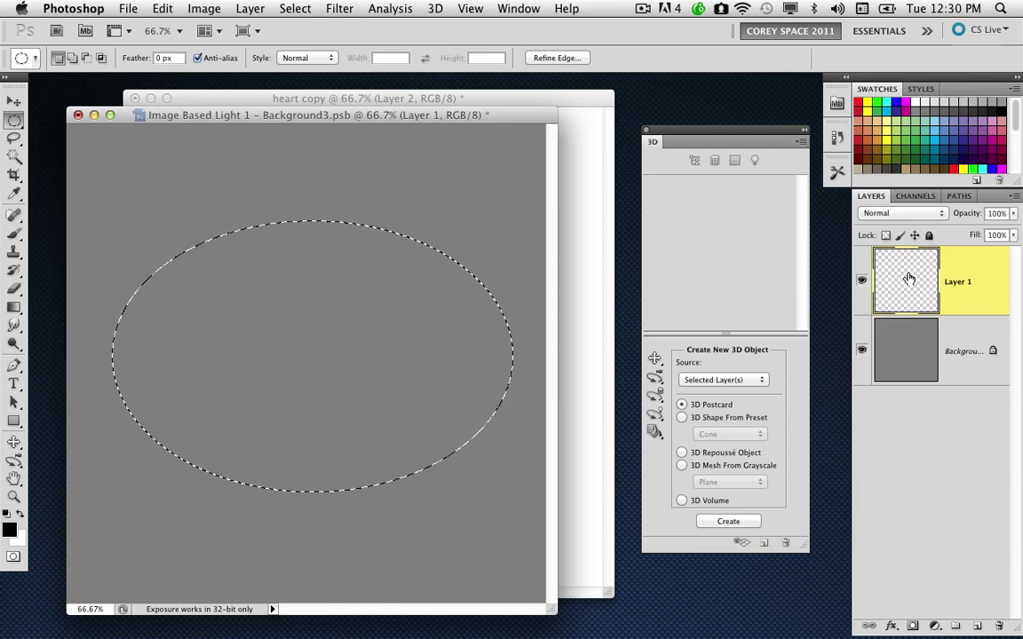
pyautogui.hotkey('alt', 'BackSpace')
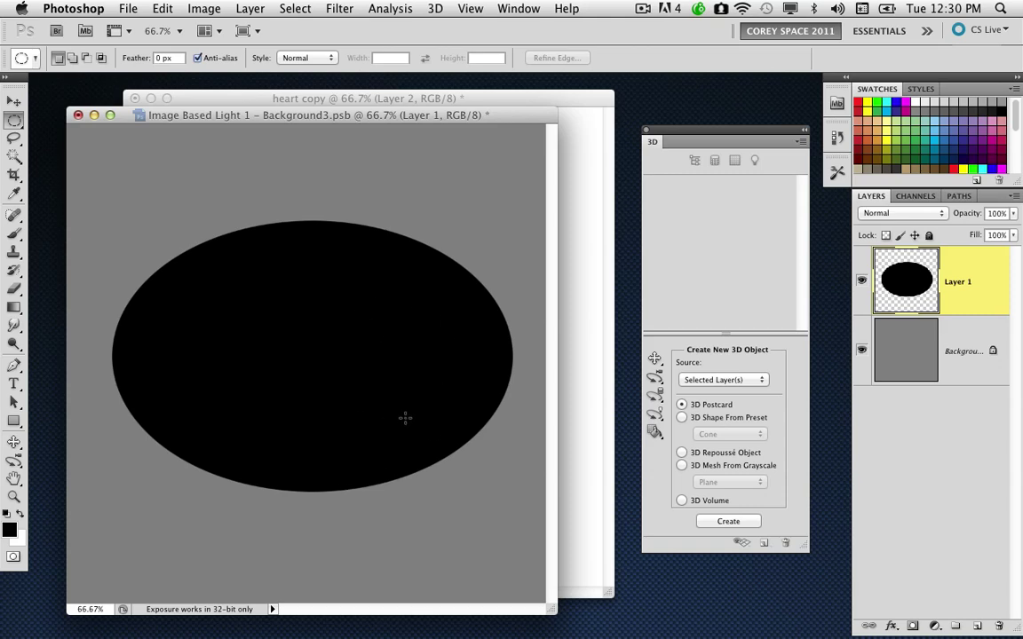
pyautogui.press('super+w')
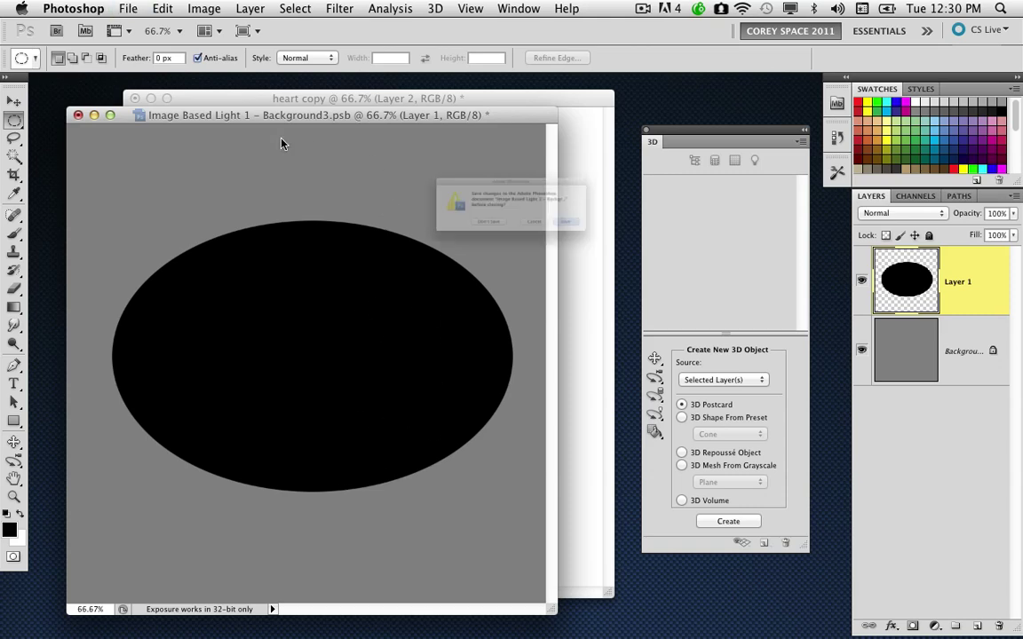
pyautogui.click(641, 247)
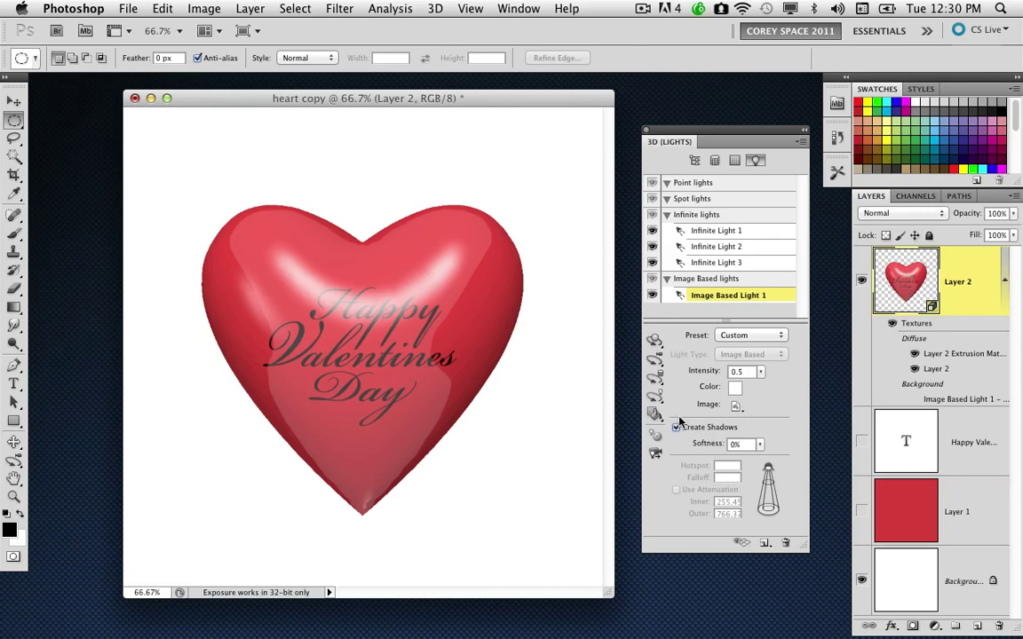
# Step: Rotate the image-based light down and to the left and set its intensity to 1
pyautogui.click(654, 396)
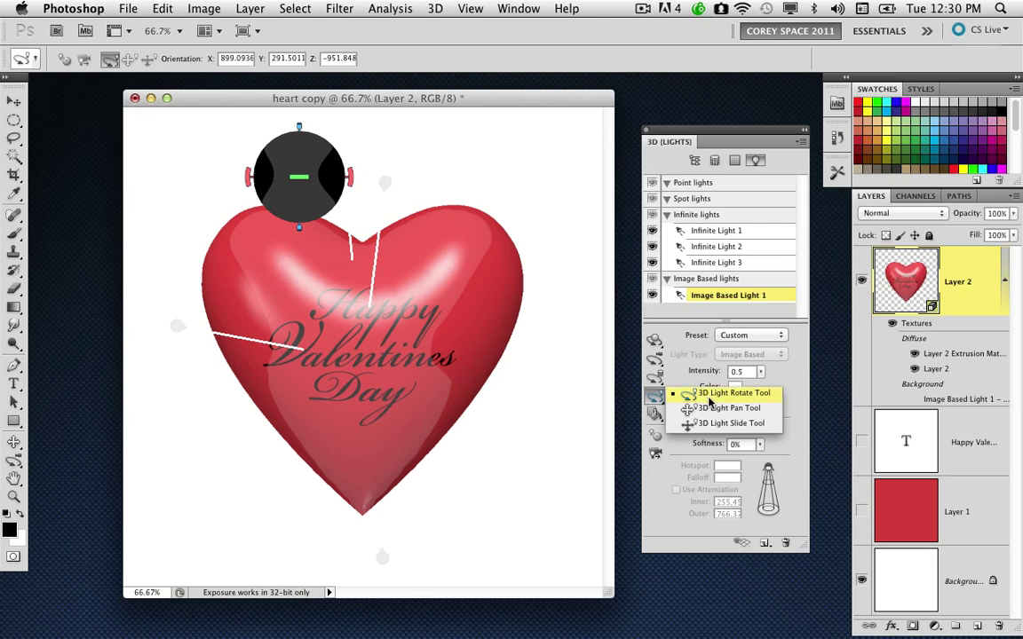
pyautogui.click(719, 393)
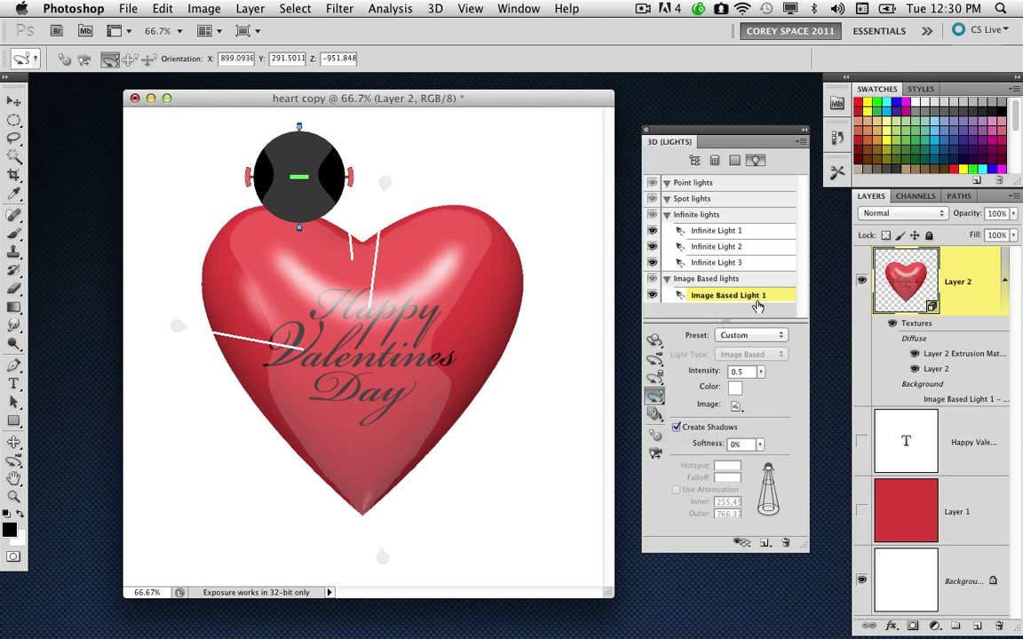
pyautogui.moveTo(333, 333)
pyautogui.mouseDown()
pyautogui.moveTo(257, 317)
pyautogui.moveTo(359, 221)
pyautogui.moveTo(615, 255)
pyautogui.moveTo(615, 160)
pyautogui.moveTo(555, 173)
pyautogui.moveTo(444, 258)
pyautogui.moveTo(272, 428)
pyautogui.moveTo(197, 449)
pyautogui.moveTo(123, 419)
pyautogui.mouseUp()
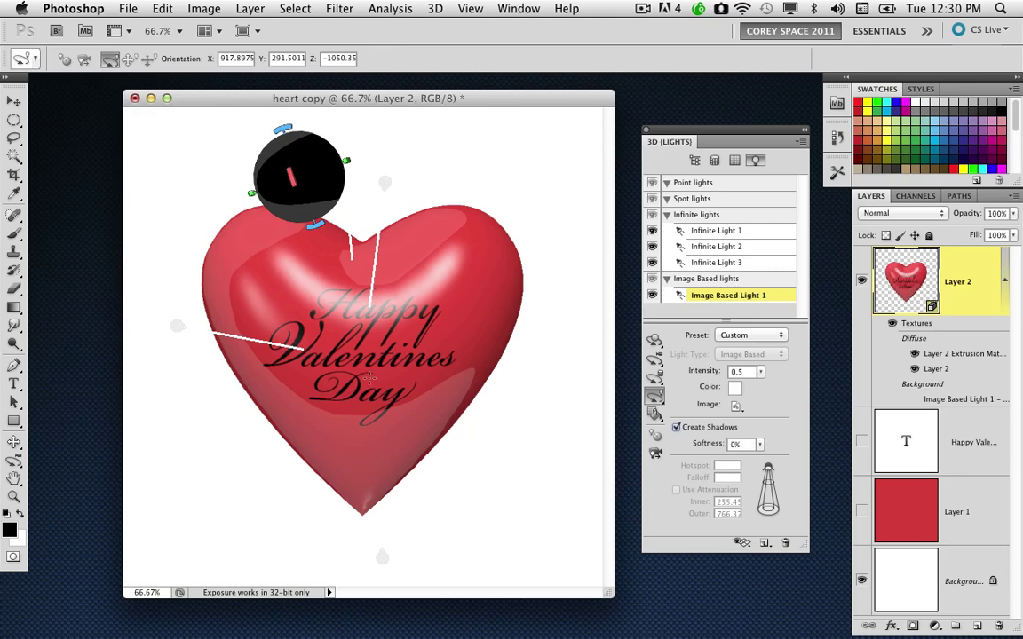
pyautogui.moveTo(369, 376)
pyautogui.mouseDown()
pyautogui.moveTo(273, 441)
pyautogui.moveTo(248, 267)
pyautogui.moveTo(279, 309)
pyautogui.moveTo(237, 321)
pyautogui.mouseUp()
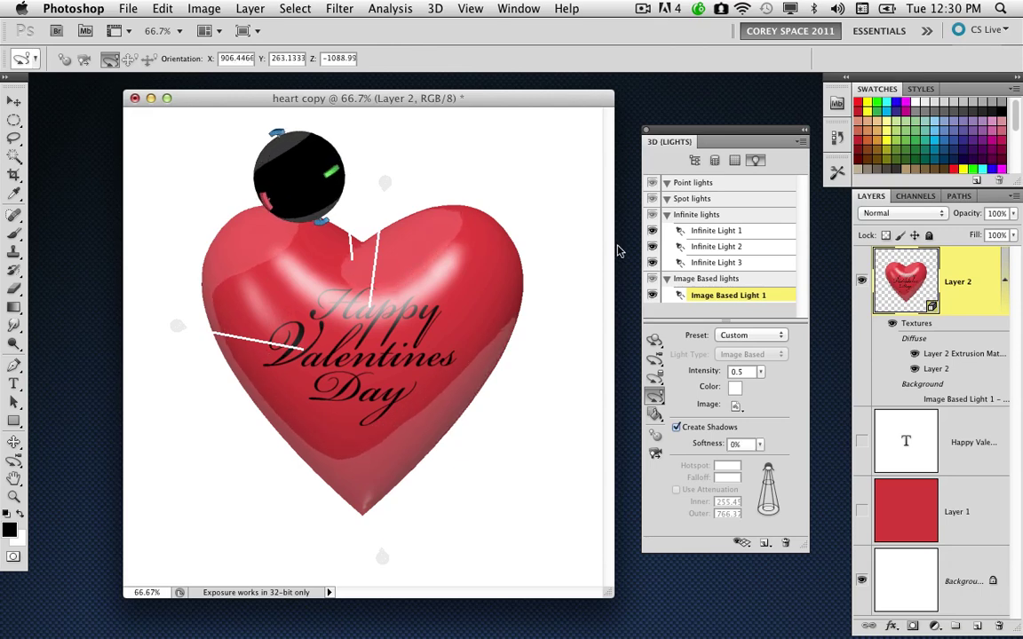
pyautogui.click(729, 371)
pyautogui.write('1')
pyautogui.press('Return')
# Step: Add a new texture layer with a gradient dragged leftward from the ellipse's right edge, then save
pyautogui.click(736, 406)
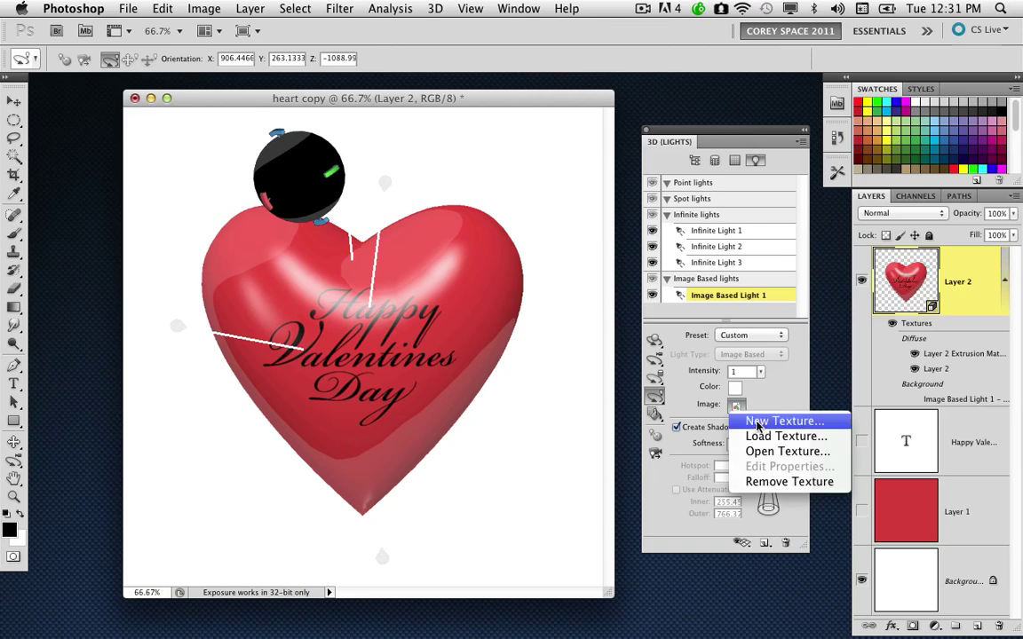
pyautogui.click(789, 454)
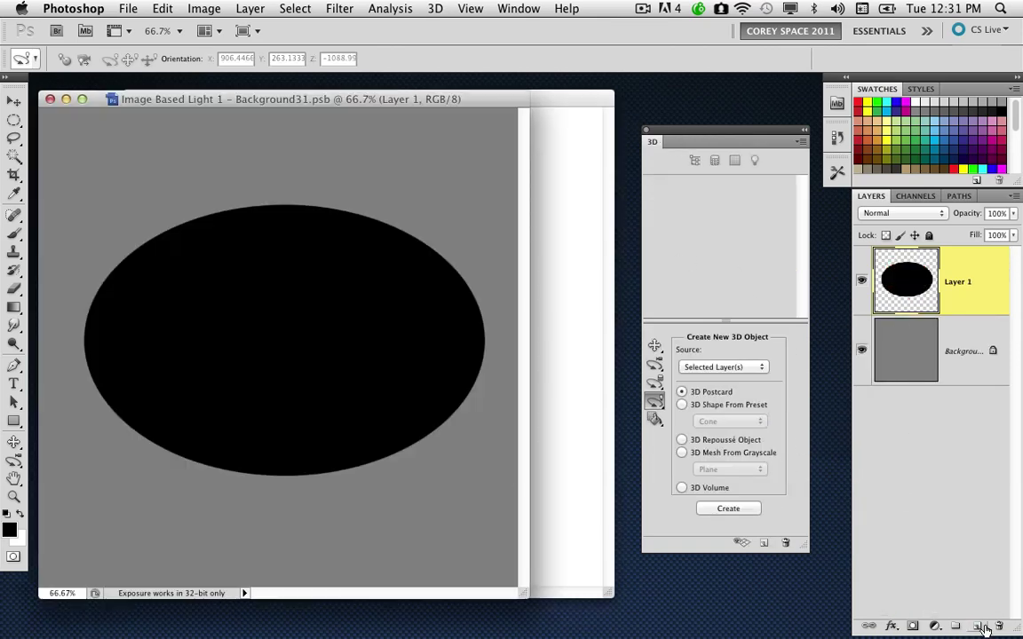
pyautogui.press('super+alt+shift+n')
pyautogui.click(13, 308)
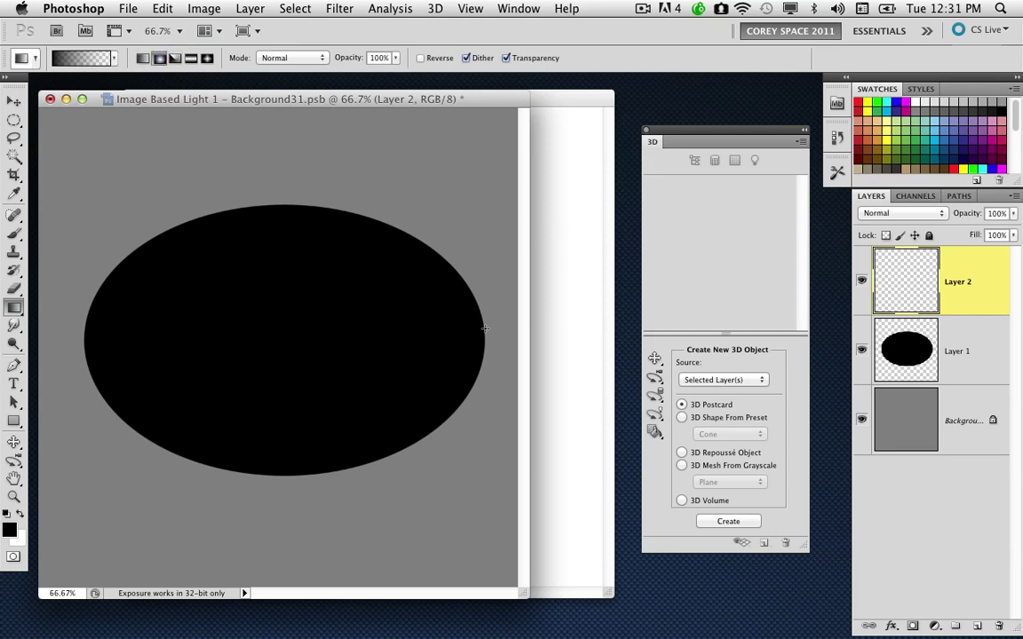
pyautogui.moveTo(485, 329); pyautogui.dragTo(74, 344)
pyautogui.press('super+z')
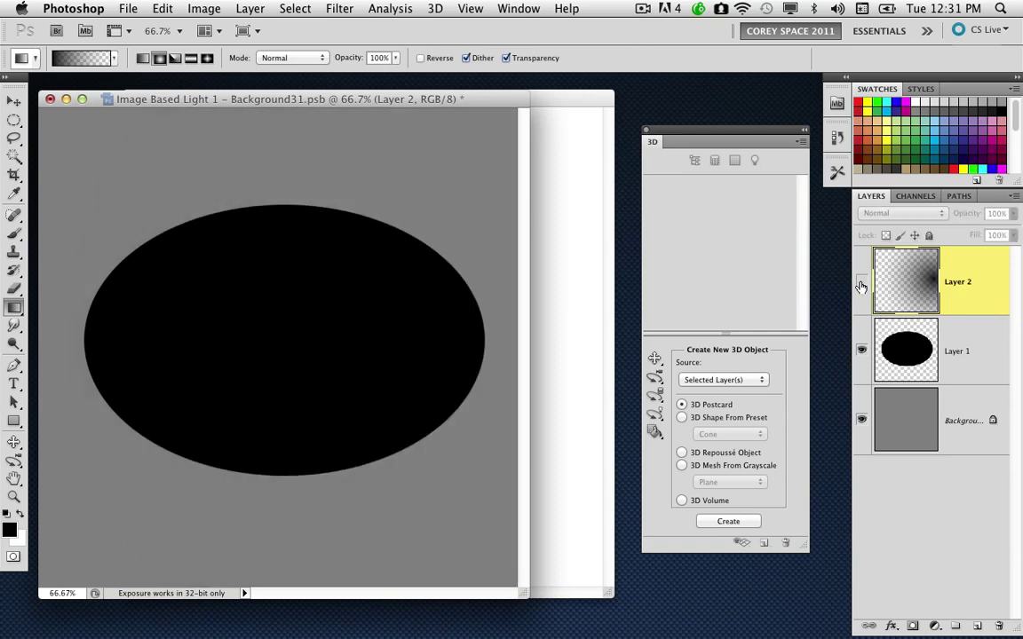
pyautogui.press('super+z')
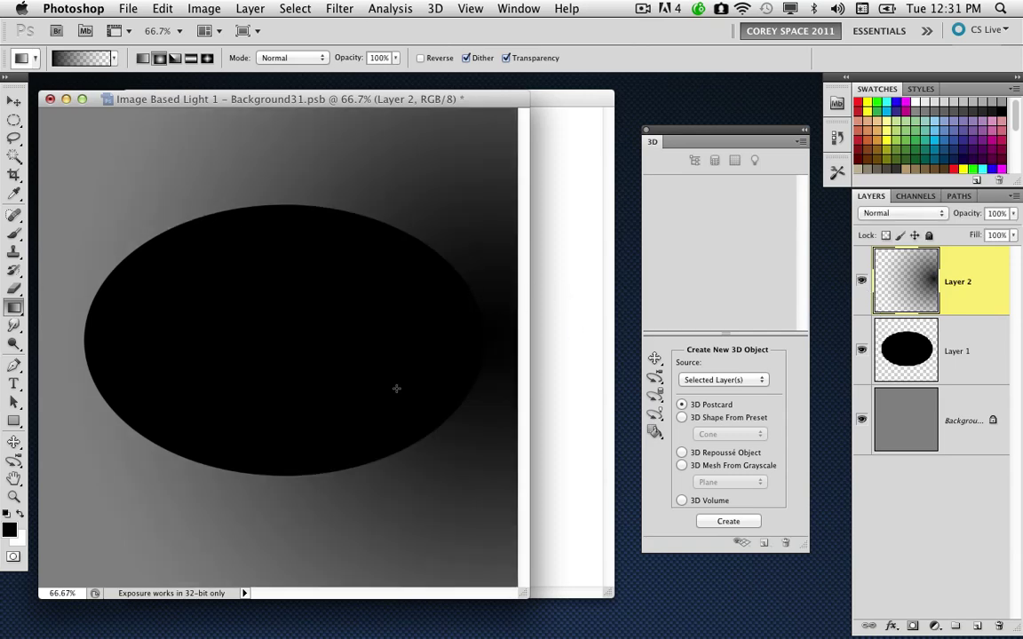
pyautogui.click(49, 99)
pyautogui.press('super+d')
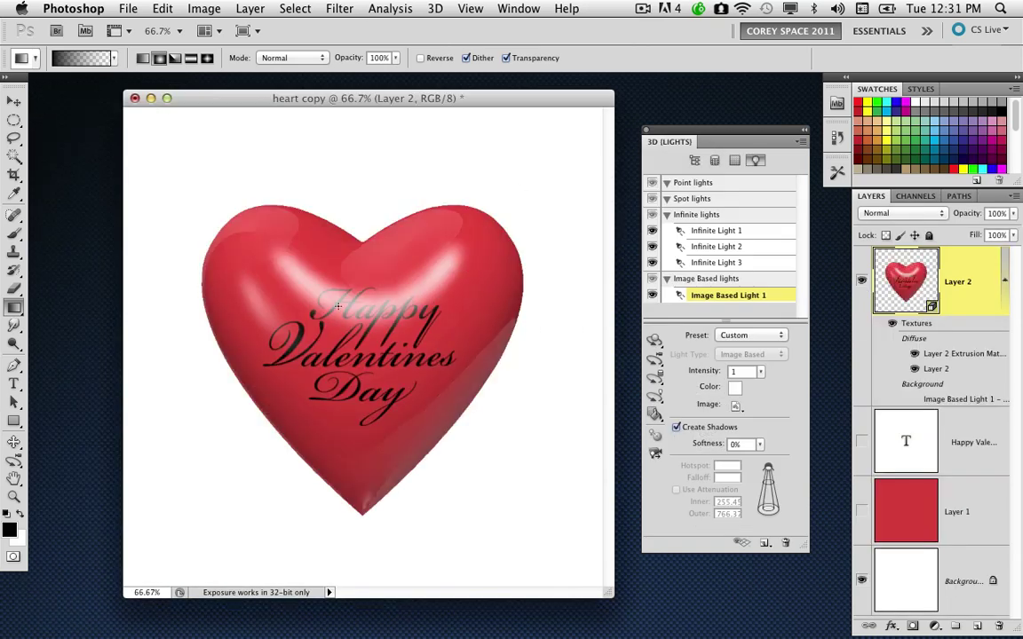
# Step: Rotate the image-based light across the heart and swing it further left
pyautogui.click(654, 396)
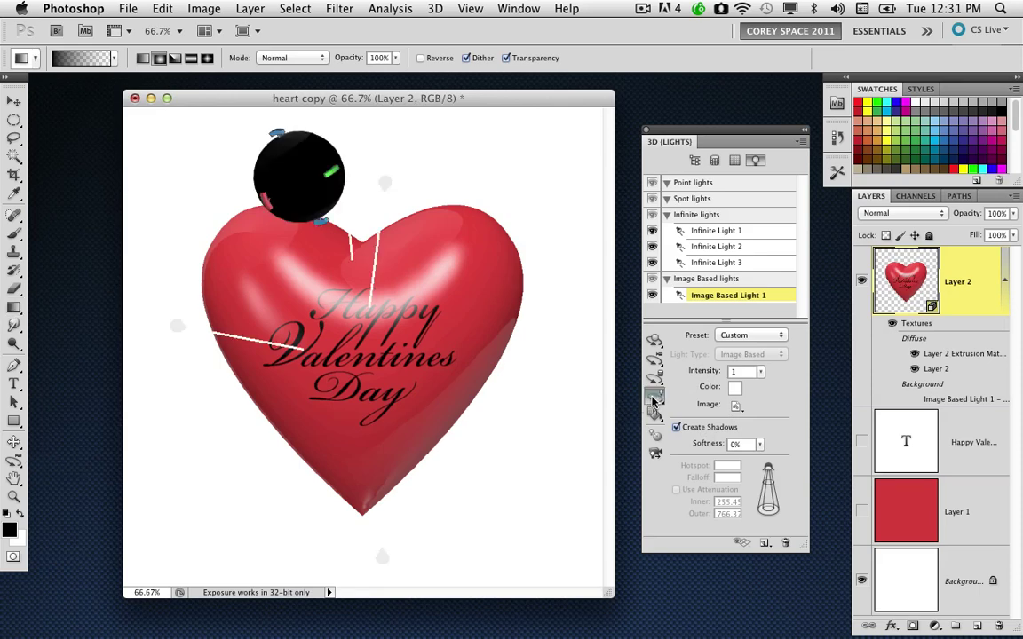
pyautogui.moveTo(391, 380)
pyautogui.mouseDown()
pyautogui.moveTo(377, 232)
pyautogui.moveTo(399, 213)
pyautogui.mouseUp()
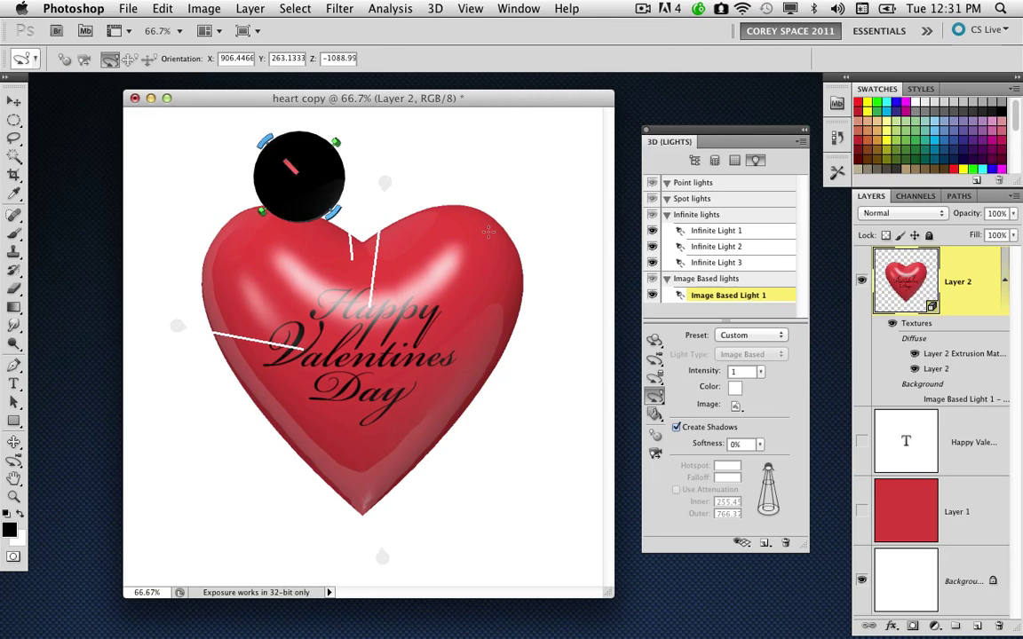
pyautogui.moveTo(488, 232)
pyautogui.mouseDown()
pyautogui.moveTo(438, 243)
pyautogui.moveTo(494, 279)
pyautogui.mouseUp()
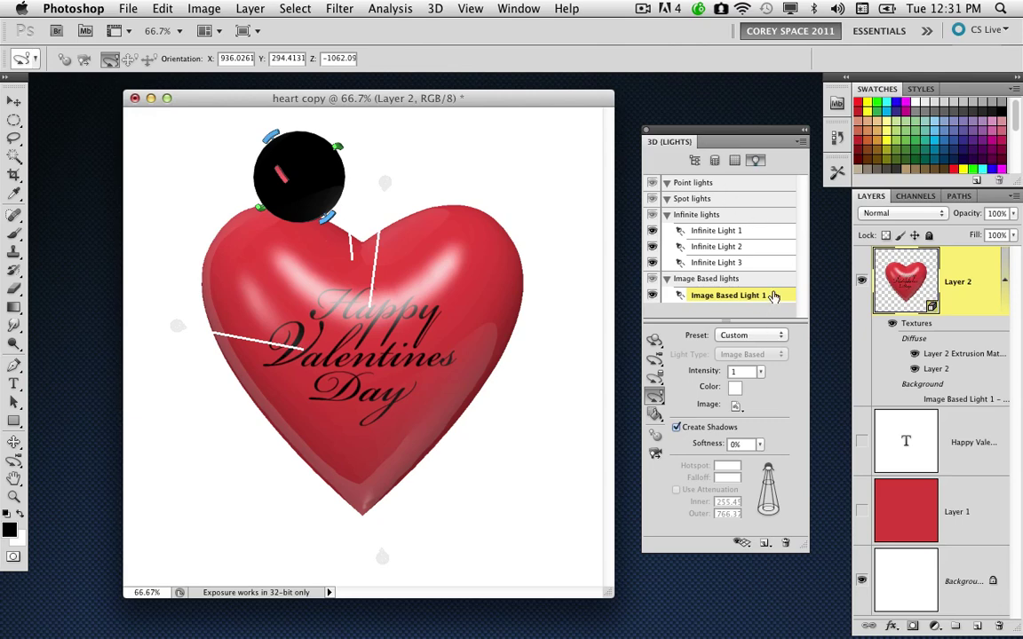
# Step: Lighten the light texture's gray Background with a Levels midtone of 1.41, then save and close it
pyautogui.click(736, 407)
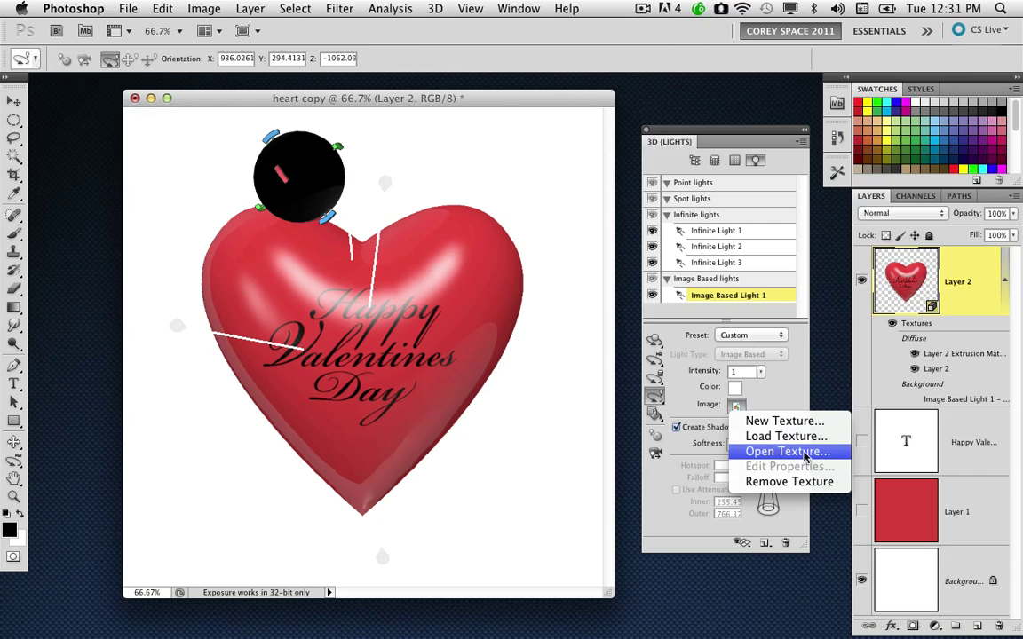
pyautogui.click(787, 453)
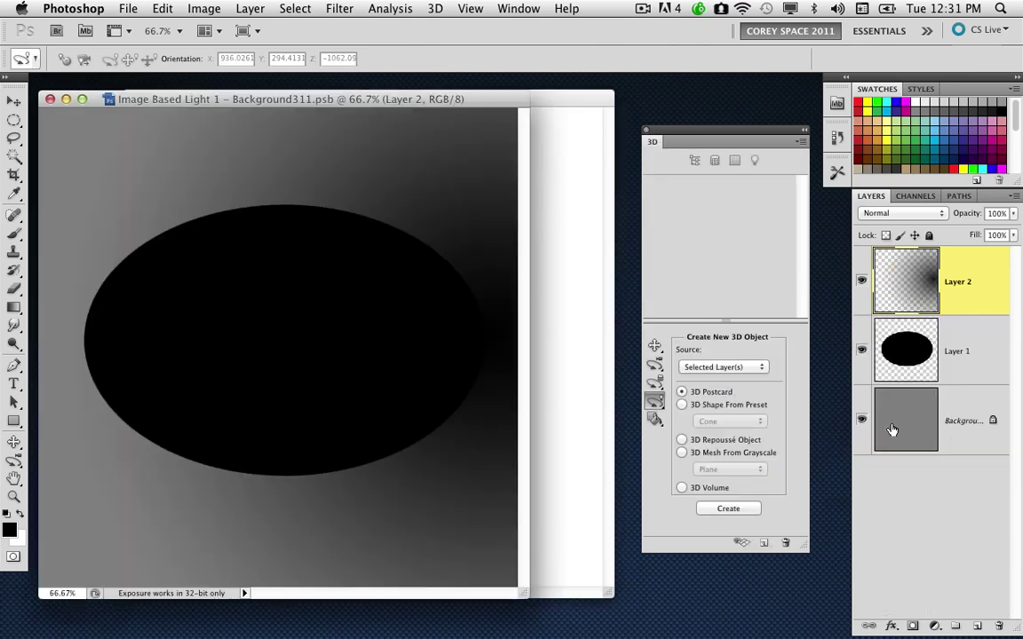
pyautogui.click(890, 434)
pyautogui.press('super+l')
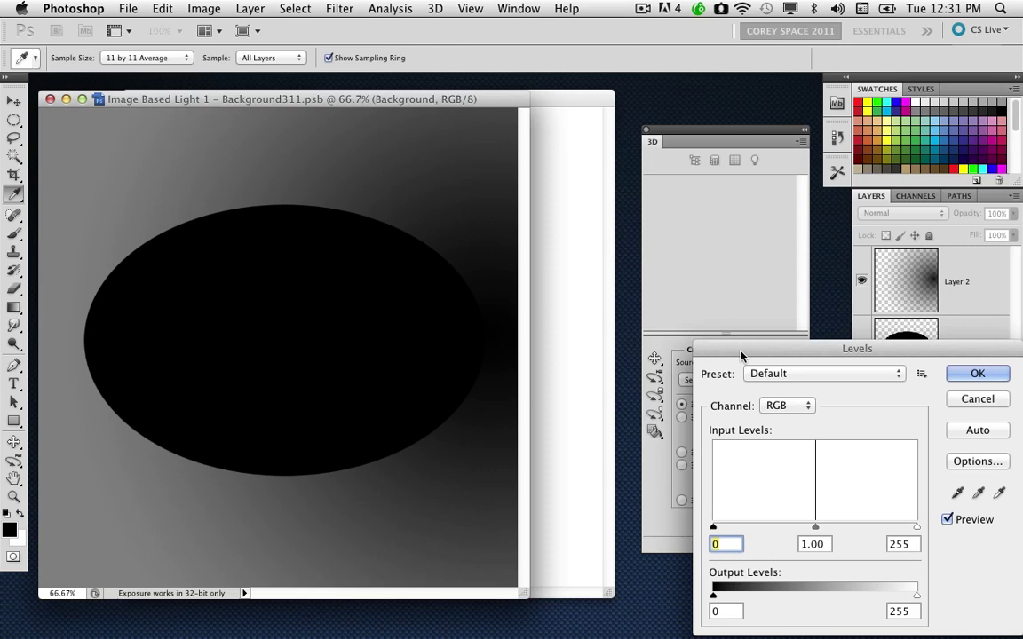
pyautogui.moveTo(799, 481); pyautogui.dragTo(658, 322)
pyautogui.moveTo(670, 366); pyautogui.dragTo(635, 367)
pyautogui.click(850, 216)
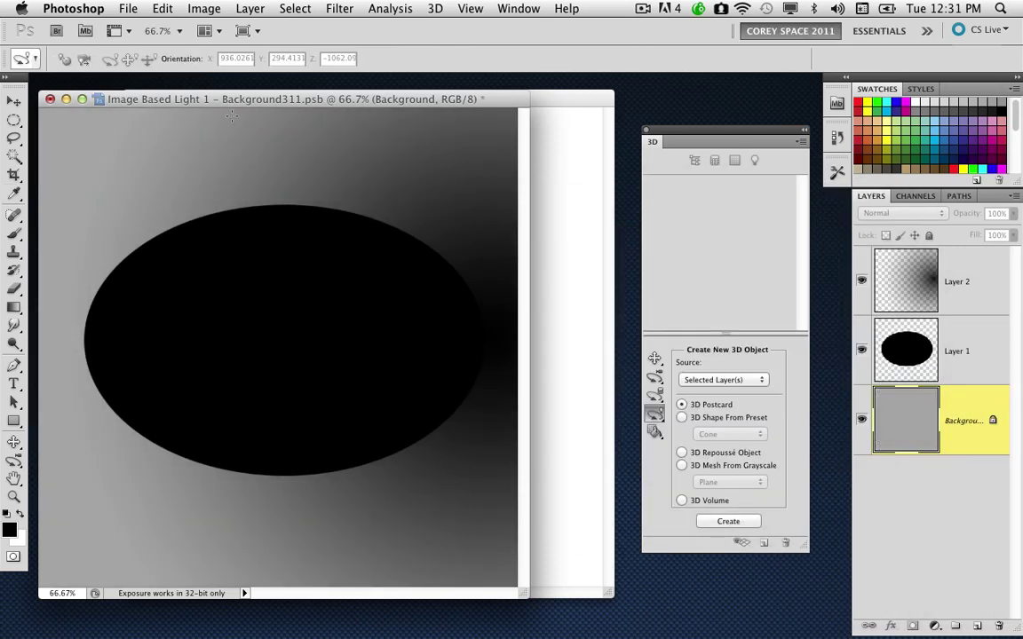
pyautogui.press('super+s')
pyautogui.press('super+w')
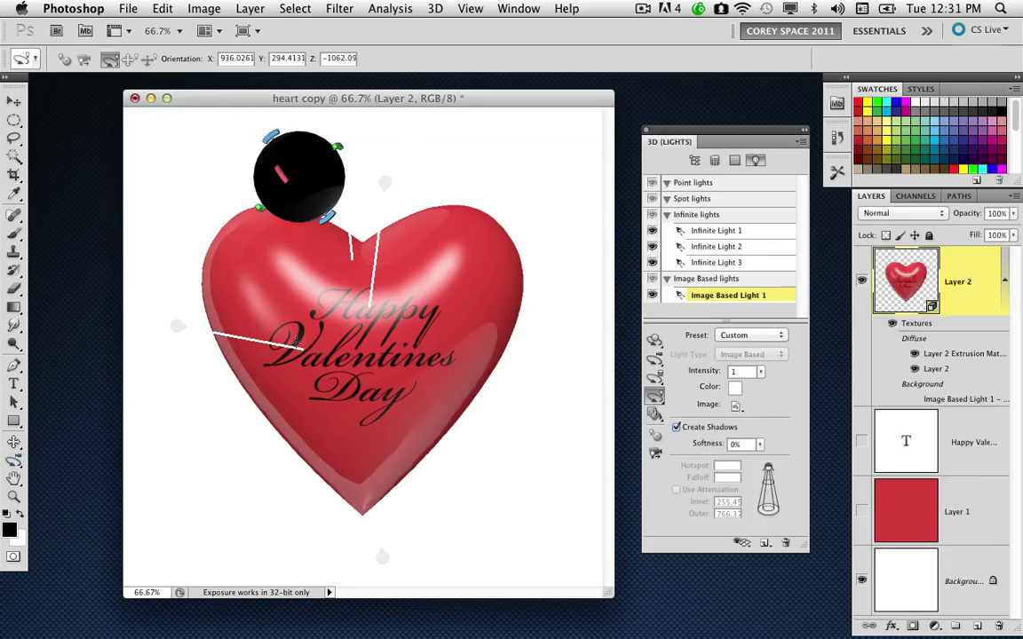
# Step: Rotate the image-based light slightly left and switch the 3D panel to Scene view
pyautogui.moveTo(435, 393); pyautogui.dragTo(405, 390)
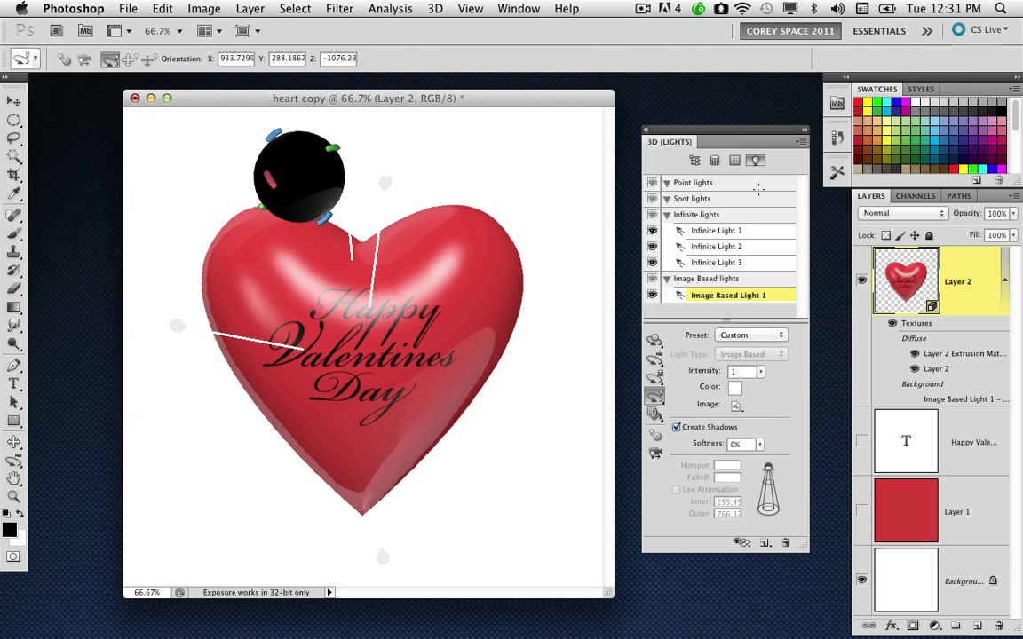
pyautogui.click(700, 161)
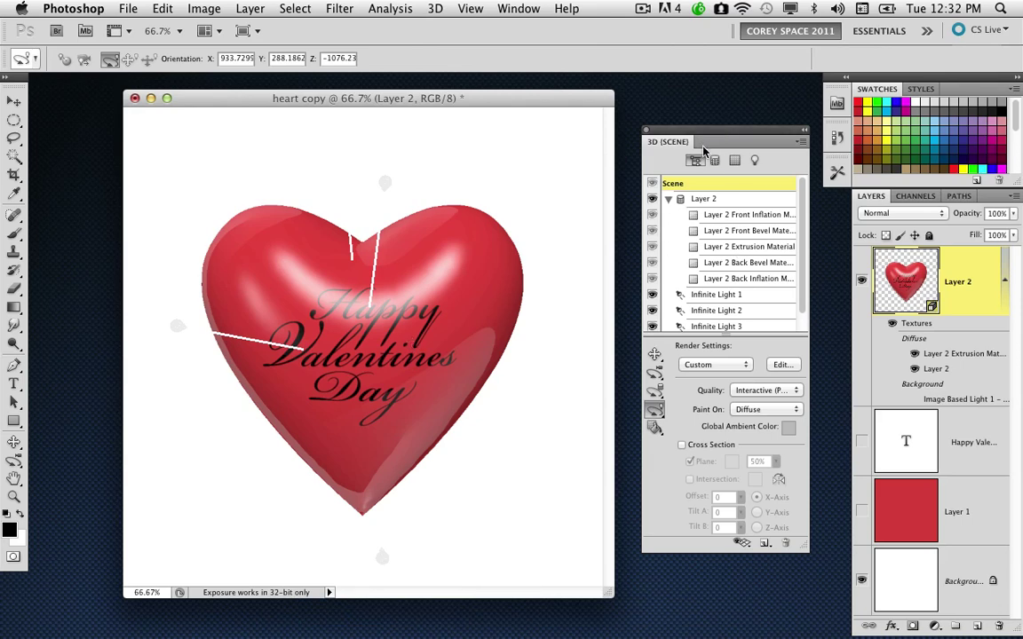
# Step: Set the 3D scene's Paint On channel to Bump instead of Diffuse
pyautogui.moveTo(632, 131); pyautogui.dragTo(605, 132)
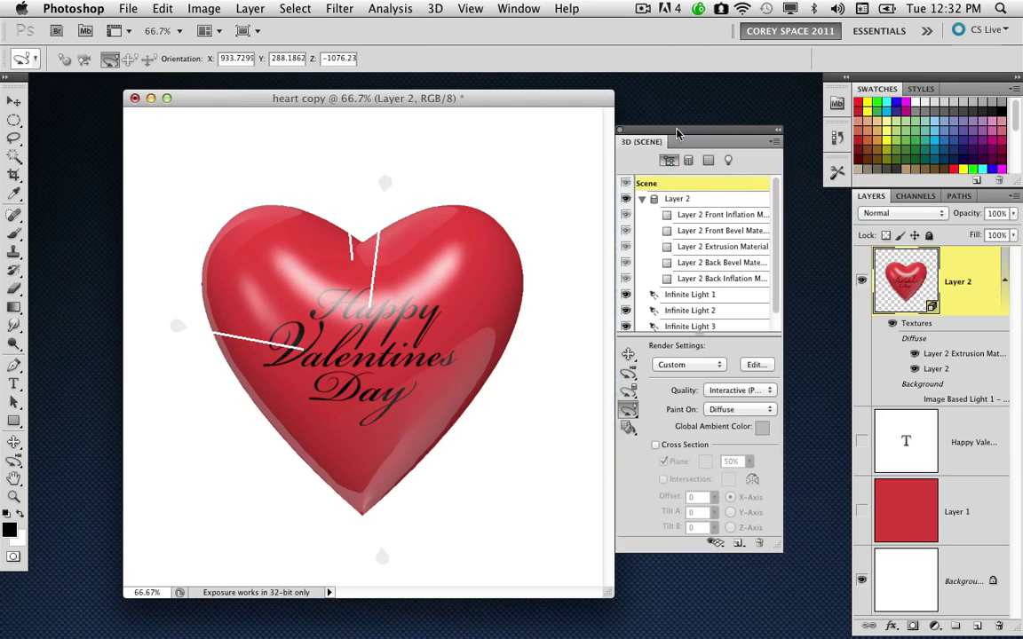
pyautogui.moveTo(676, 138); pyautogui.dragTo(698, 139)
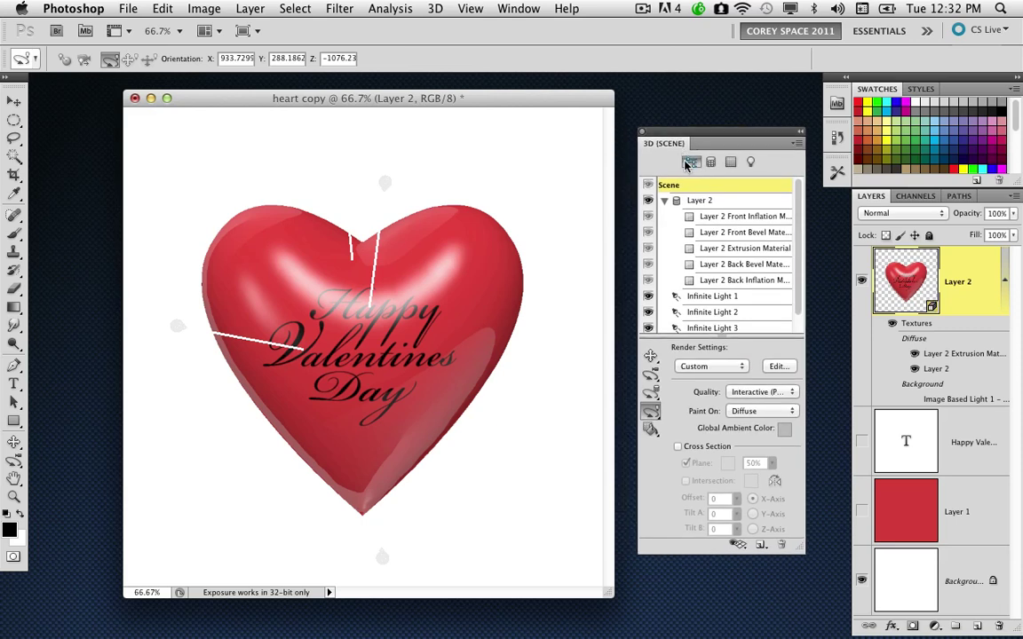
pyautogui.click(741, 413)
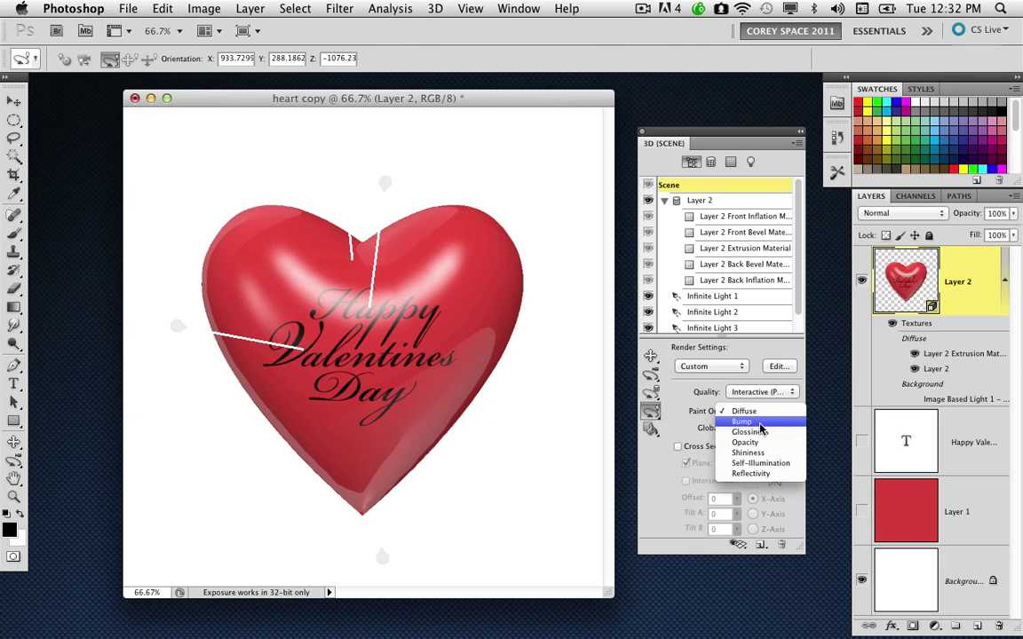
pyautogui.click(761, 422)
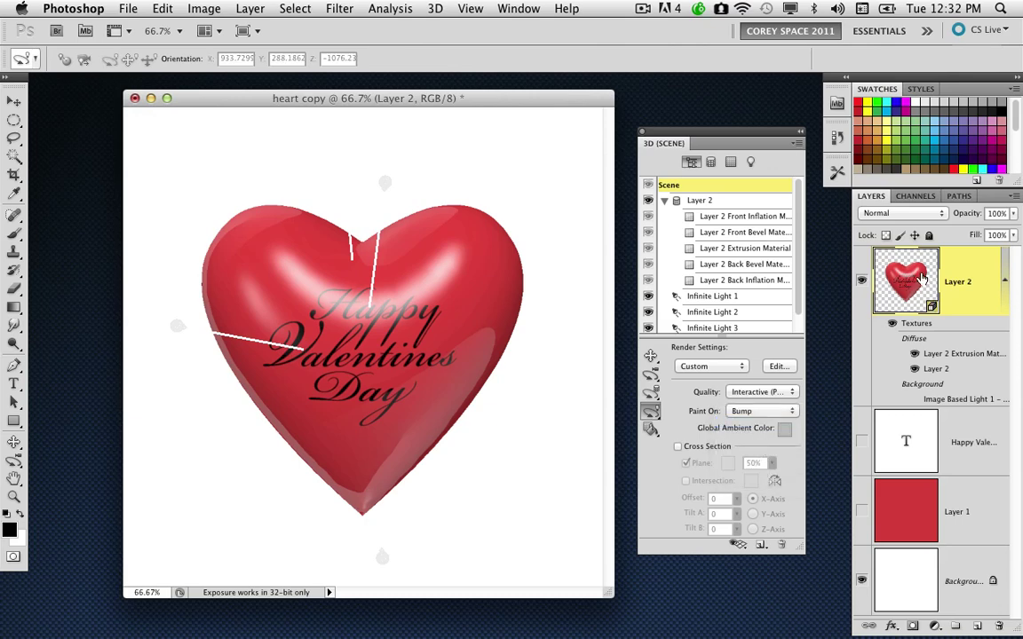
# Step: Select the Brush tool and bring up the Brush Preset picker
pyautogui.click(16, 234)
pyautogui.moveTo(19, 237); pyautogui.dragTo(55, 217)
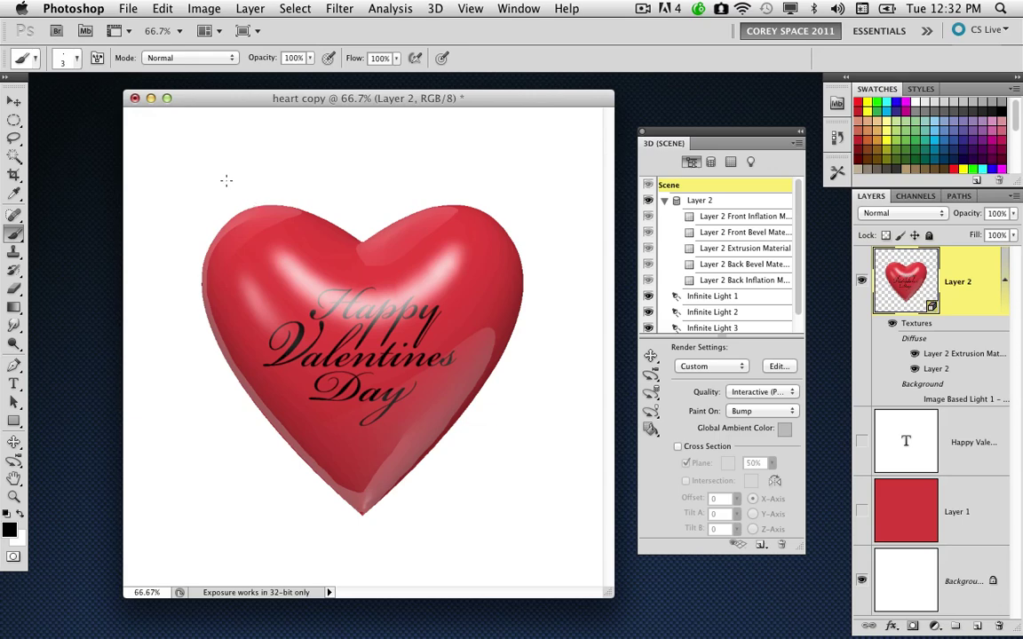
pyautogui.click(71, 58)
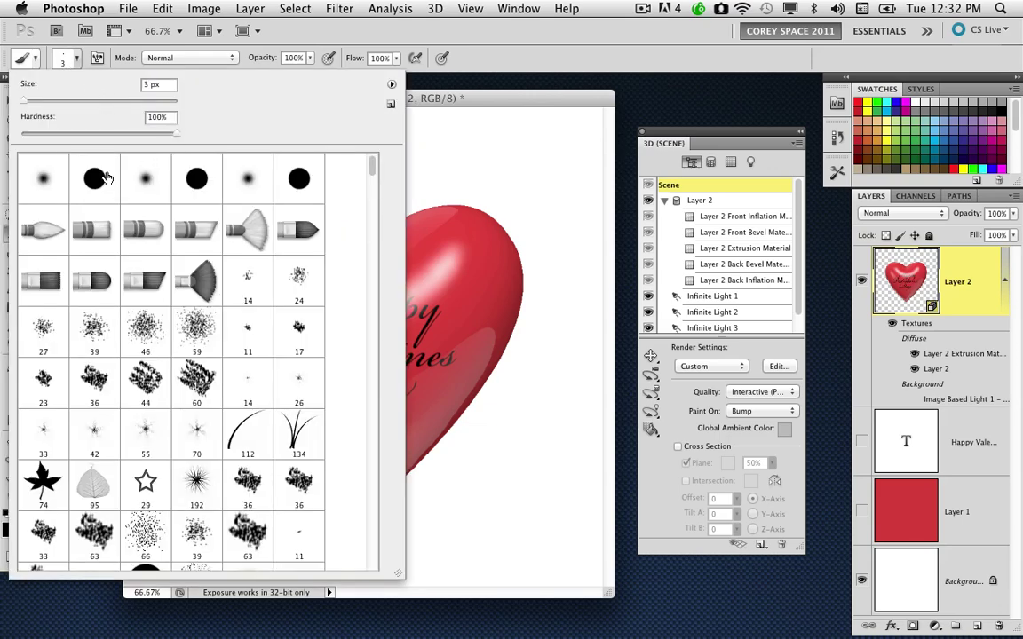
# Step: Choose the hard round brush and enable Shape Dynamics with size fading over 75 steps
pyautogui.click(92, 169)
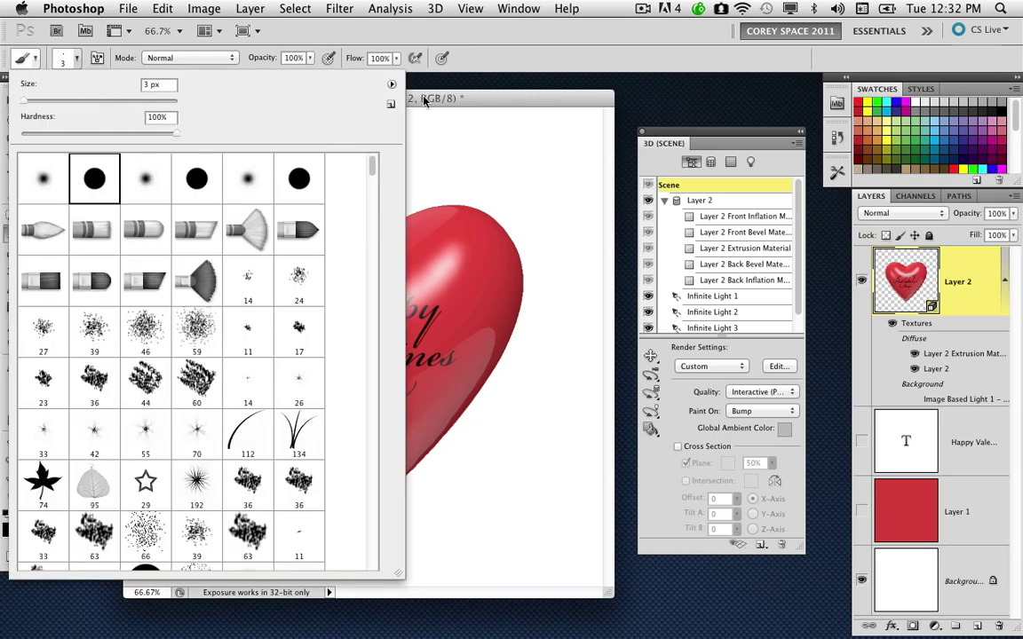
pyautogui.click(423, 100)
pyautogui.click(97, 58)
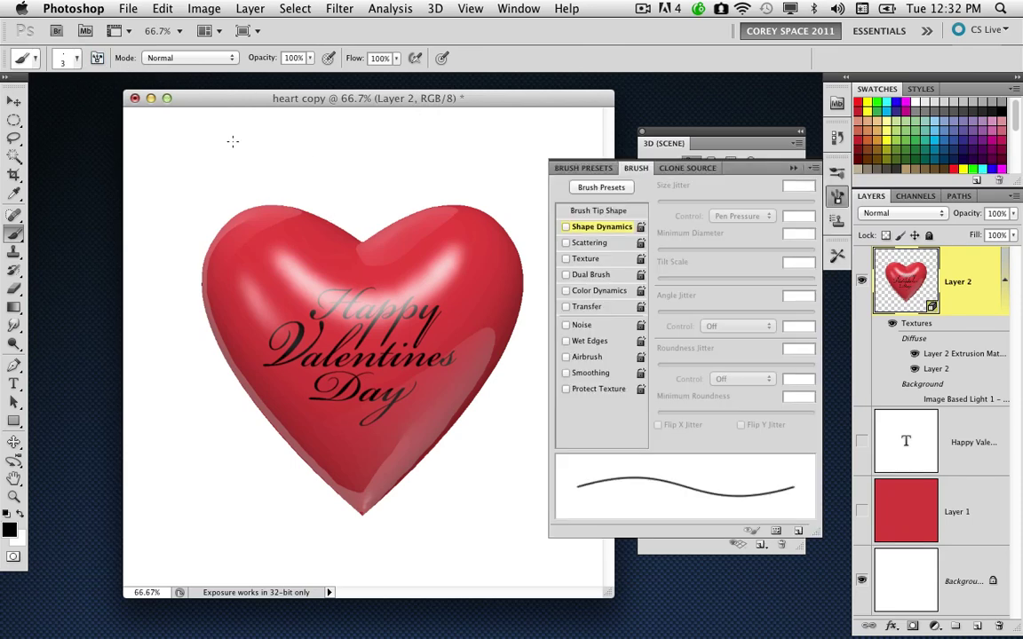
pyautogui.click(591, 229)
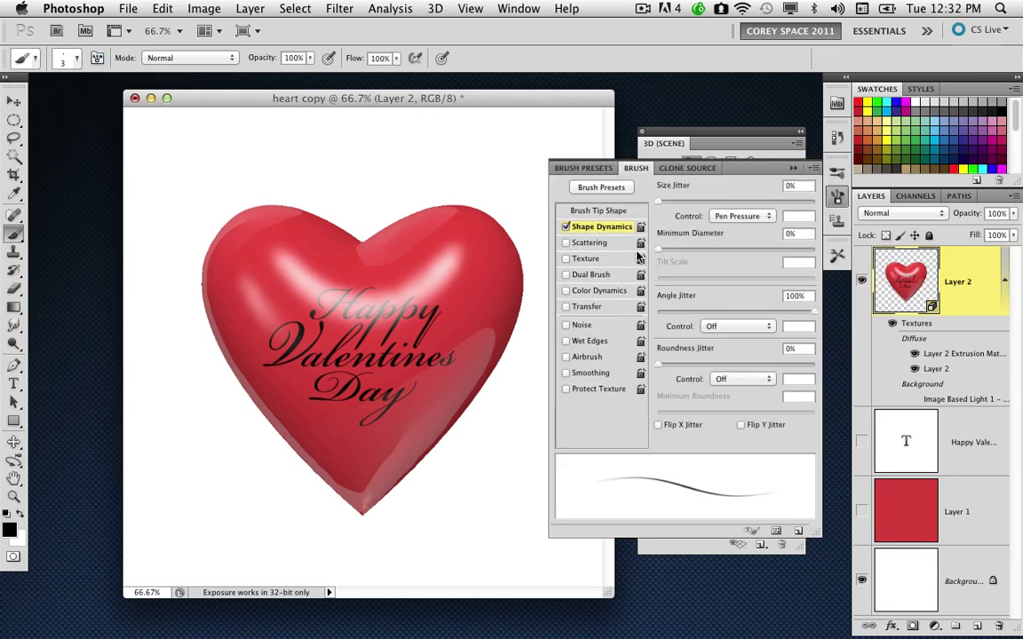
pyautogui.click(735, 216)
pyautogui.click(735, 206)
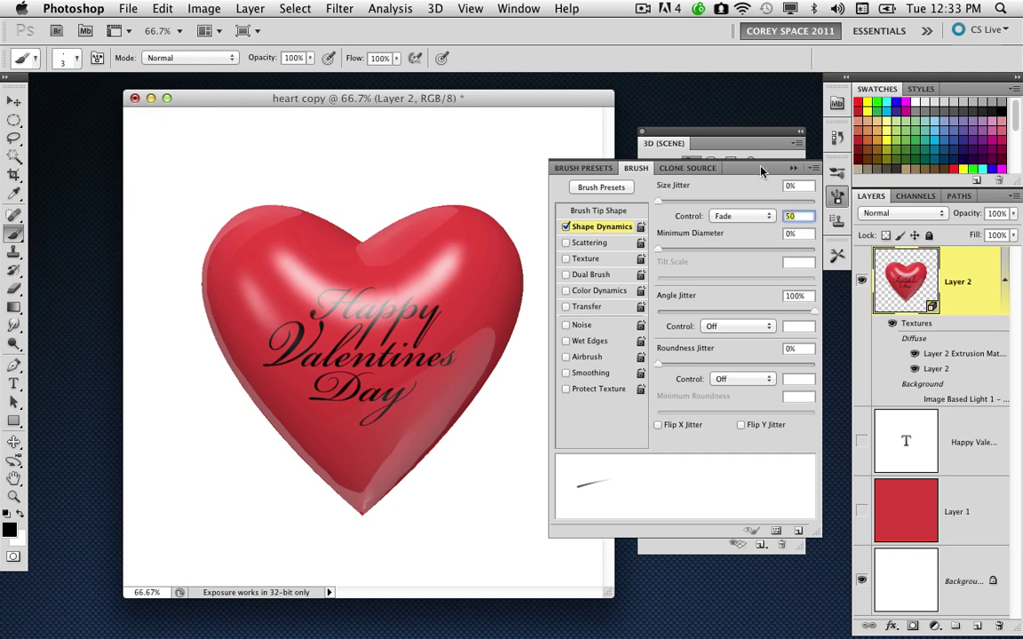
pyautogui.write('75')
pyautogui.press('Return')
pyautogui.click(640, 173)
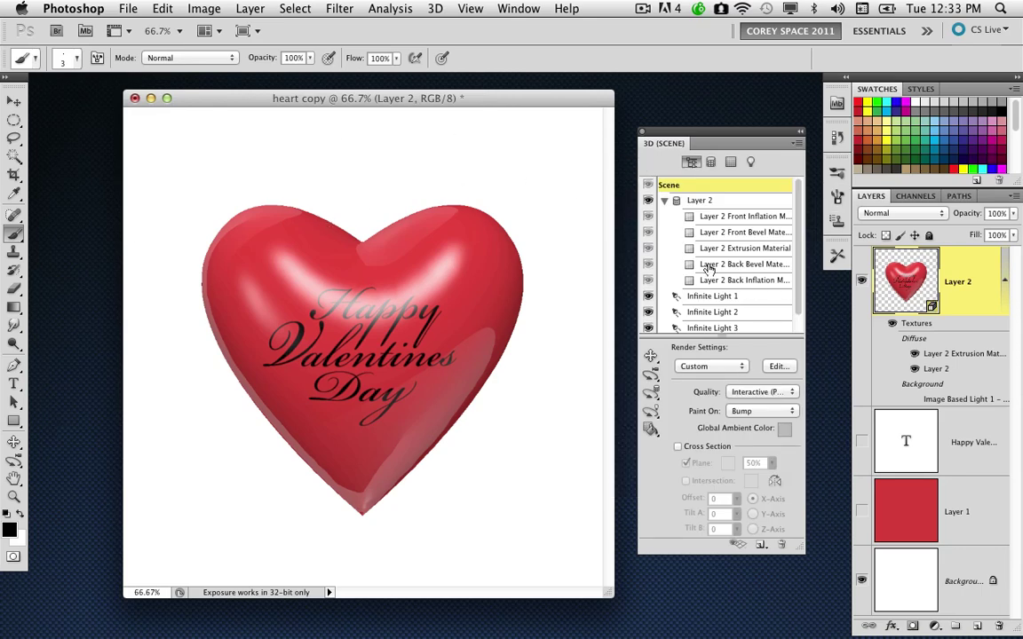
# Step: Create a new blank Bump texture for the heart and check it under Materials
pyautogui.click(493, 249)
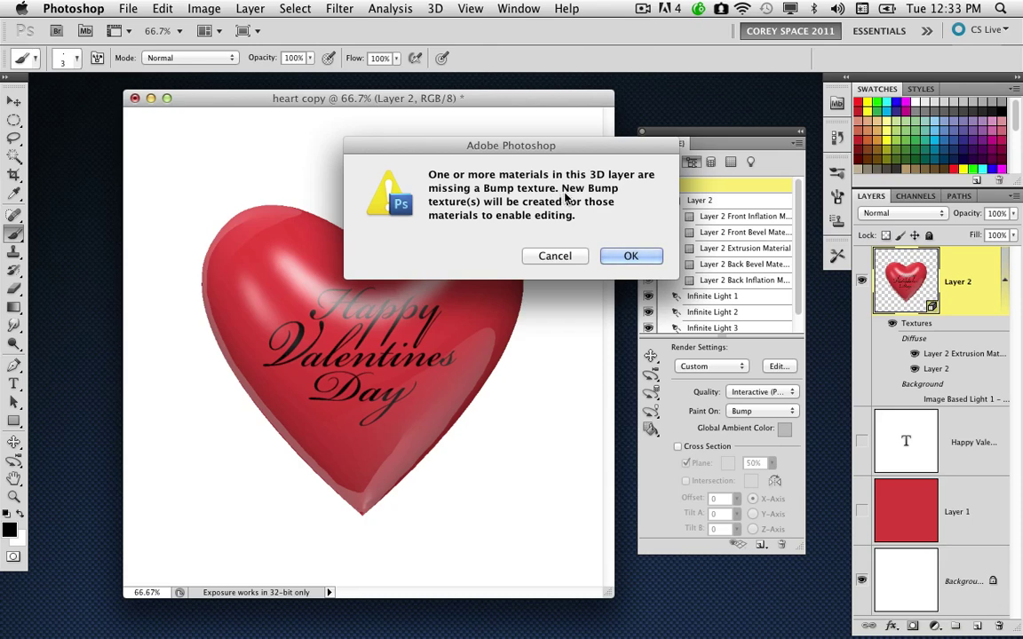
pyautogui.click(621, 255)
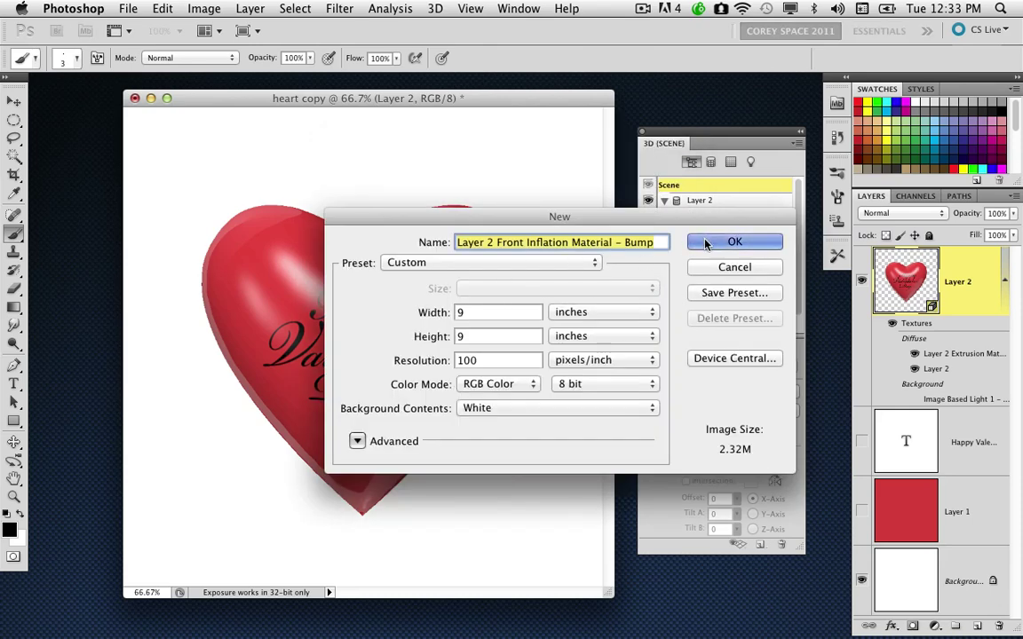
pyautogui.click(721, 267)
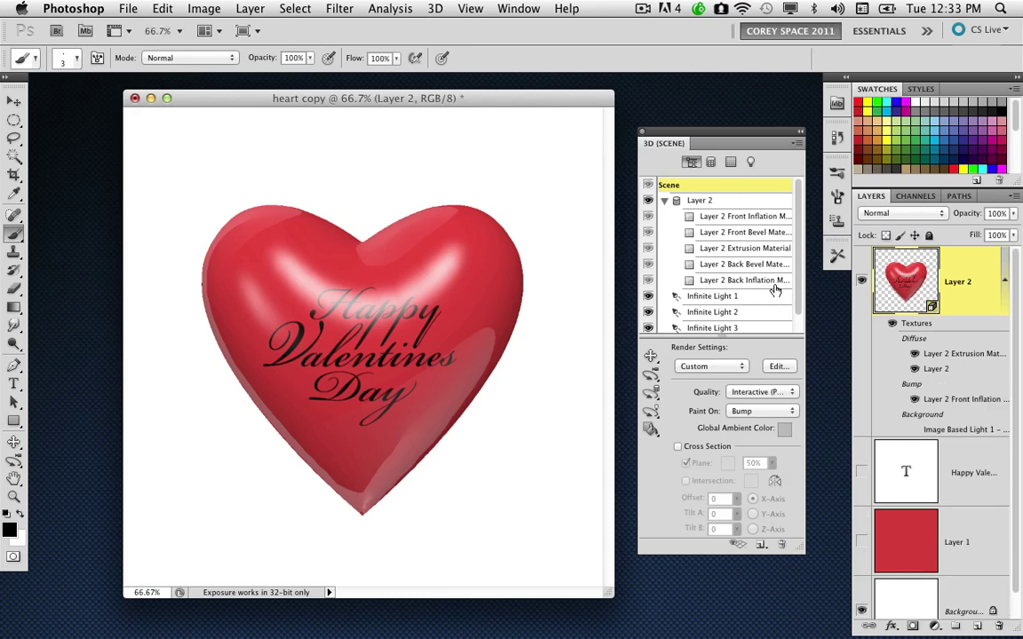
pyautogui.click(730, 161)
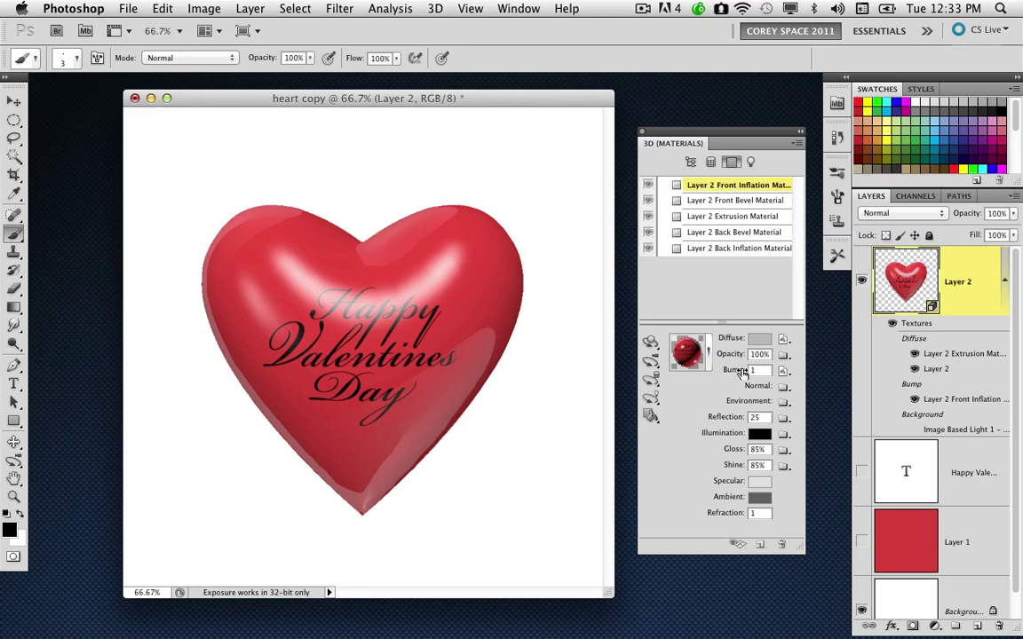
pyautogui.click(783, 371)
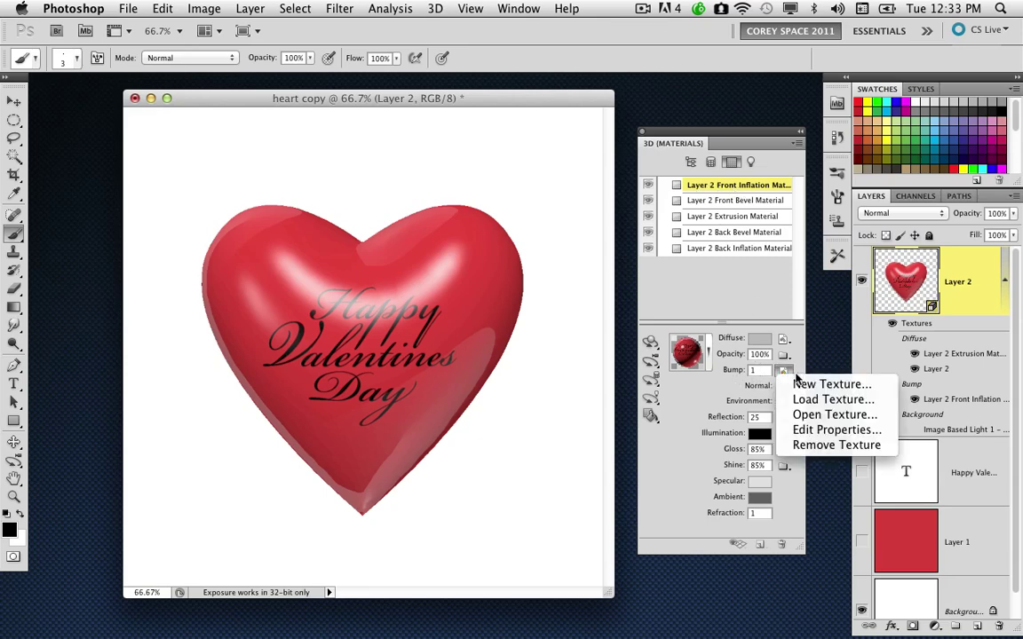
pyautogui.click(820, 340)
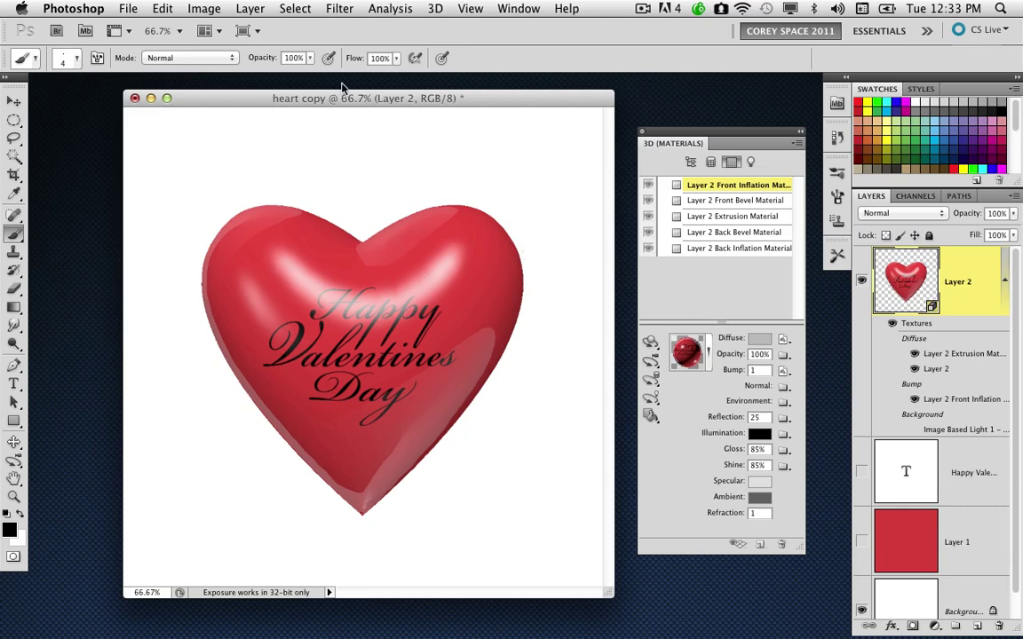
# Step: Check the brush's 75-step size fade in the Brush panel
pyautogui.click(97, 58)
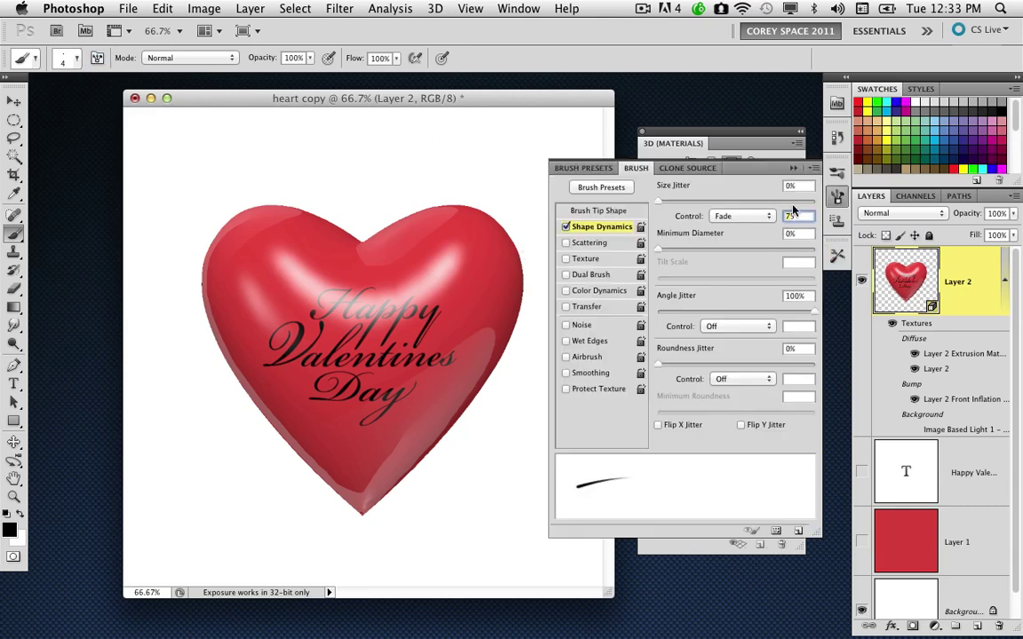
pyautogui.press('Tab')
pyautogui.click(554, 245)
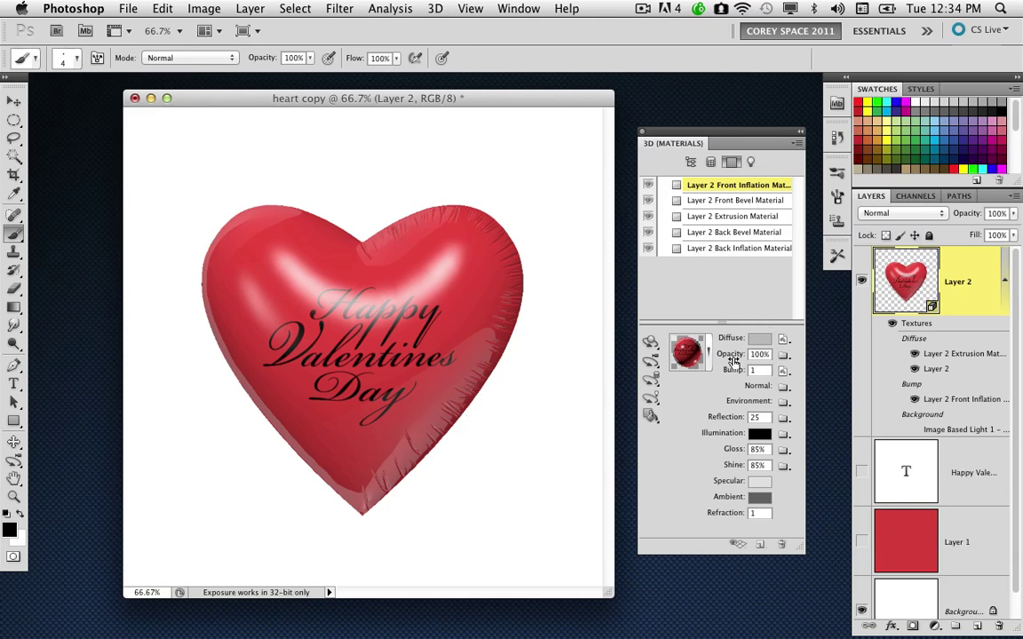
# Step: Set the front material's Bump strength to 0.5
pyautogui.click(756, 369)
pyautogui.press('BackSpace')
pyautogui.press('Return')
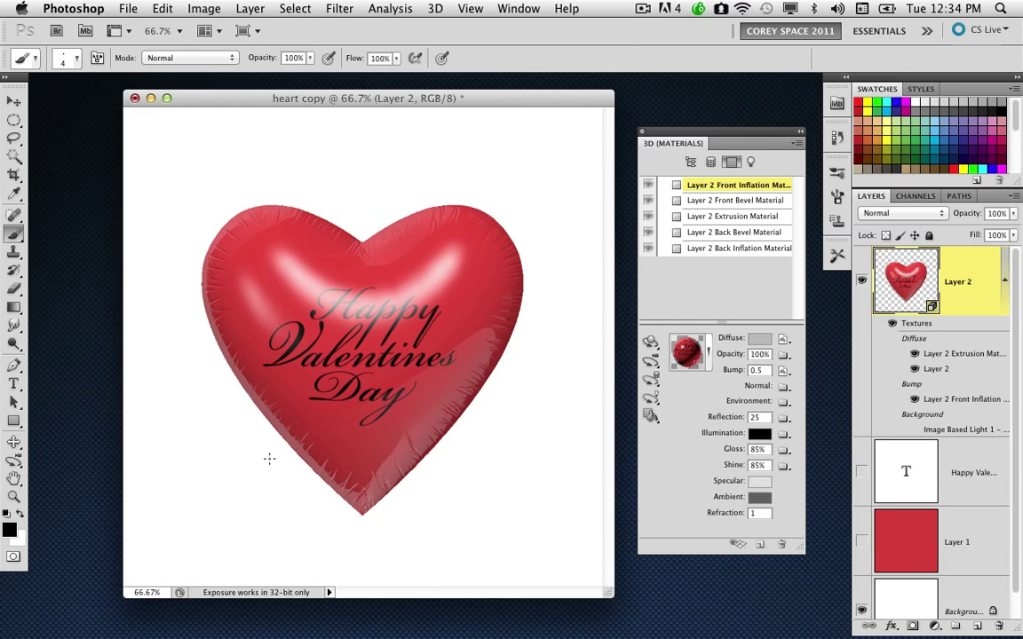
# Step: Rotate Image Based Light 1 to reshade the heart
pyautogui.click(750, 162)
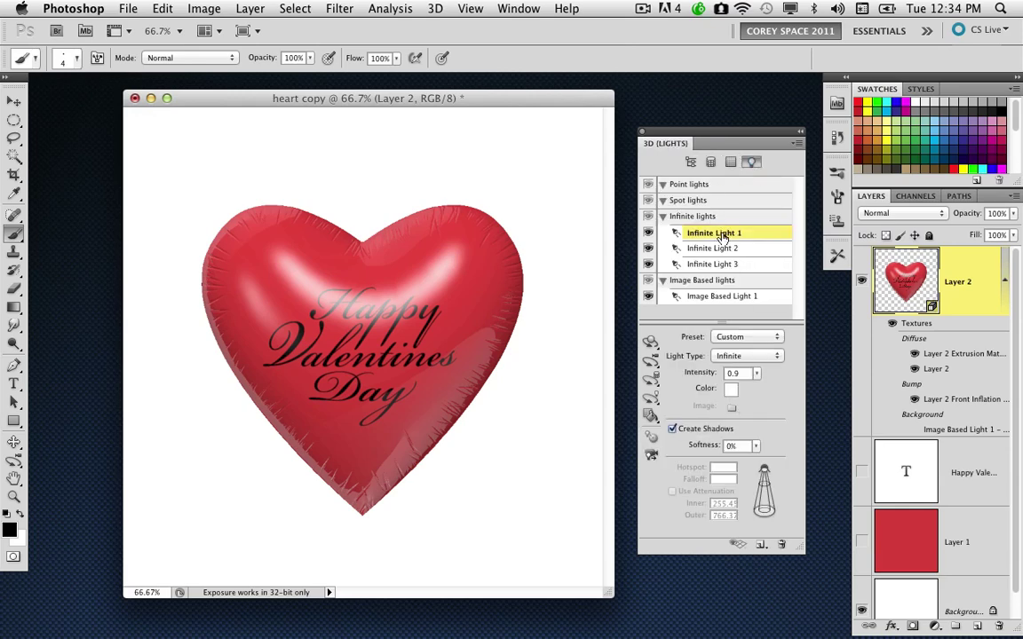
pyautogui.click(714, 297)
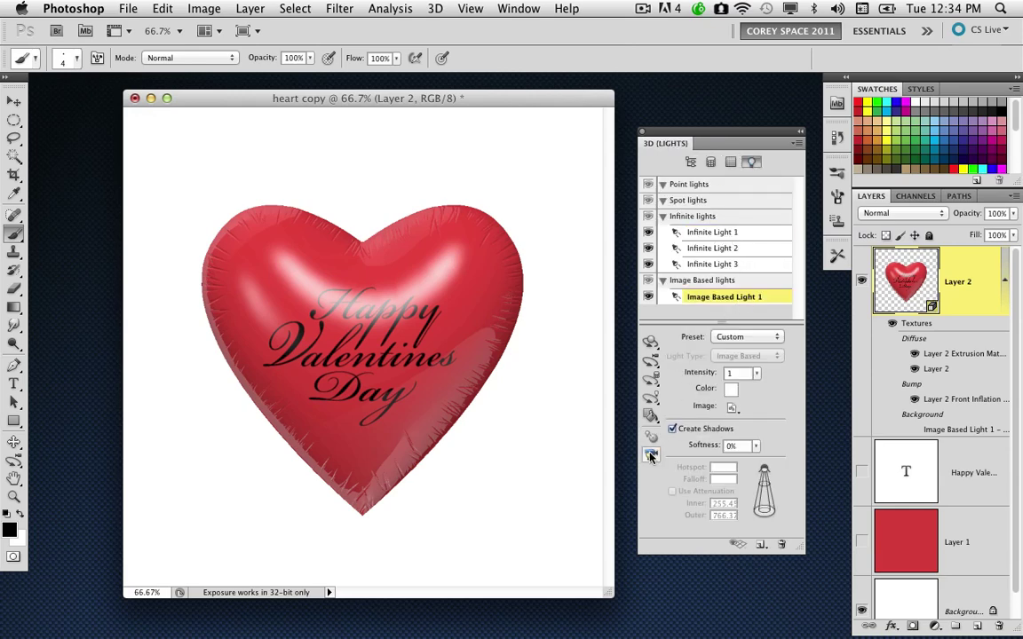
pyautogui.click(650, 397)
pyautogui.moveTo(407, 259)
pyautogui.mouseDown()
pyautogui.moveTo(382, 271)
pyautogui.moveTo(424, 283)
pyautogui.moveTo(407, 307)
pyautogui.moveTo(444, 267)
pyautogui.moveTo(477, 272)
pyautogui.moveTo(434, 297)
pyautogui.mouseUp()
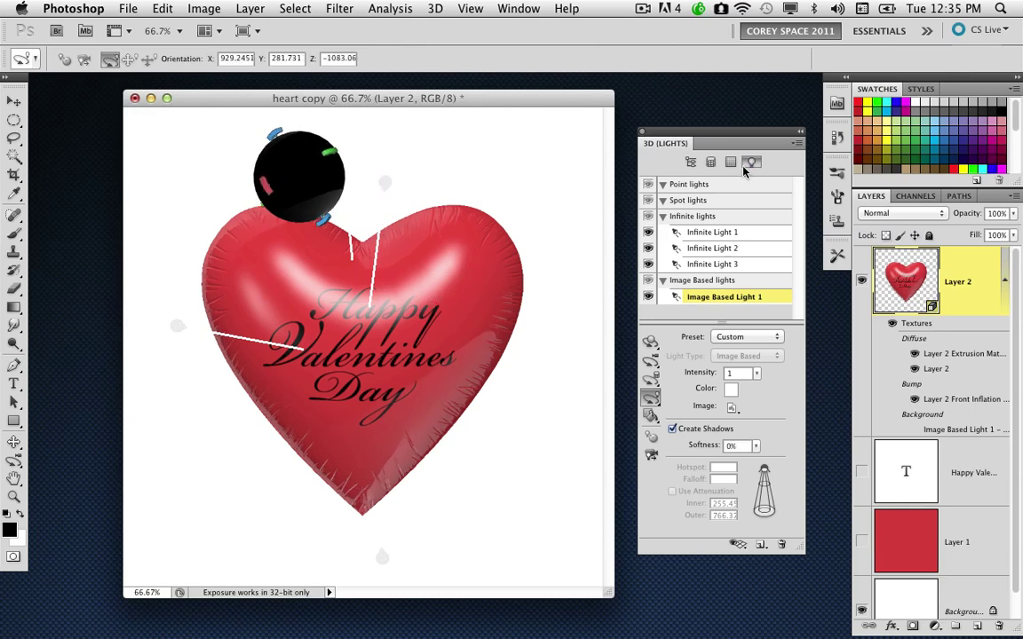
# Step: Rotate Infinite Light 1 and Infinite Light 3 to change the heart's shading
pyautogui.doubleClick(706, 232)
pyautogui.press('Return')
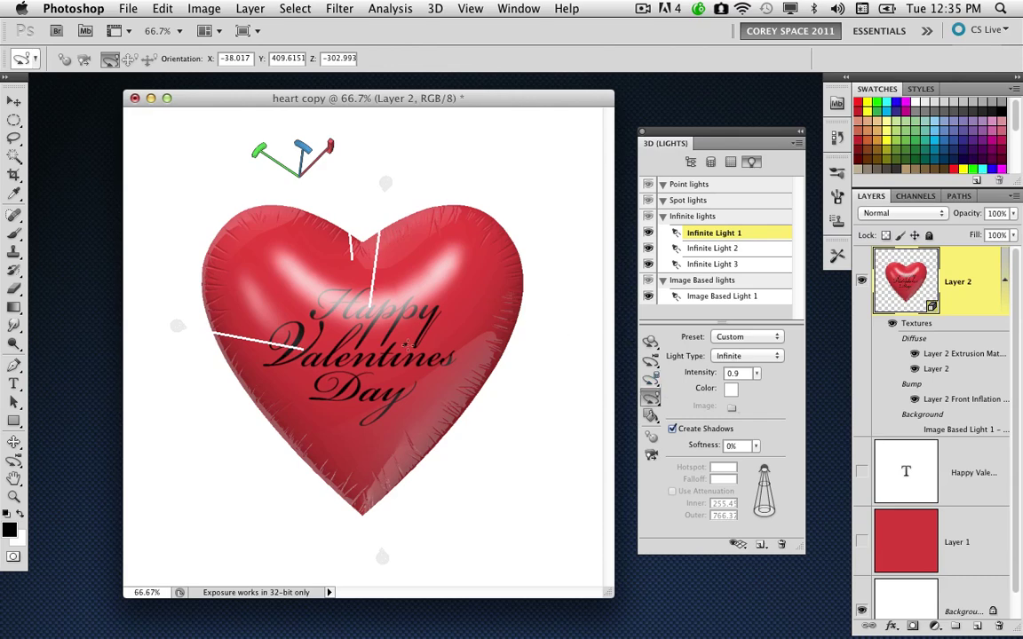
pyautogui.moveTo(407, 344); pyautogui.dragTo(384, 257)
pyautogui.click(712, 249)
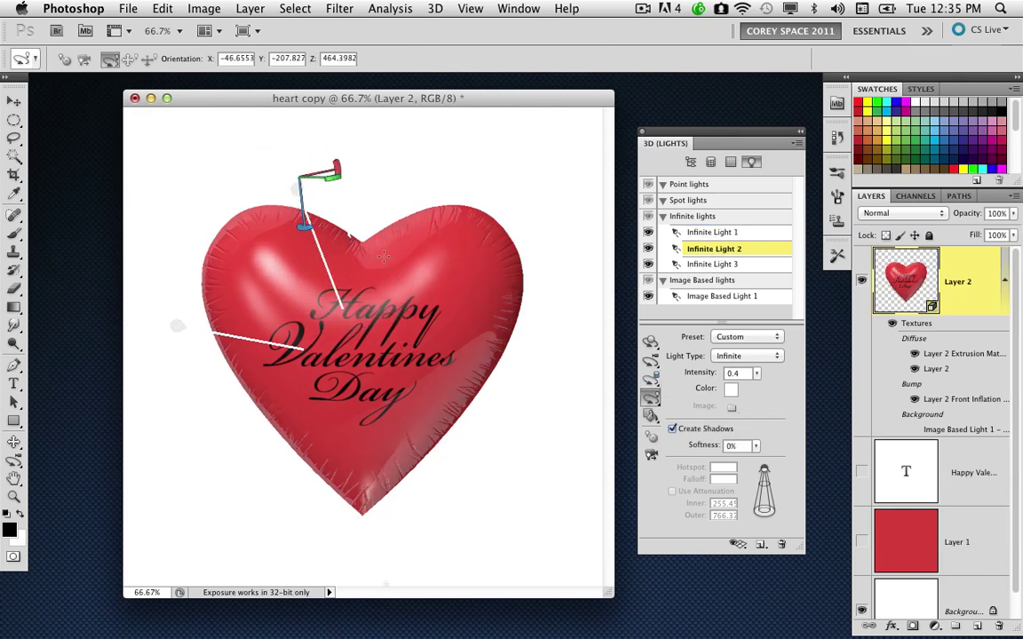
pyautogui.click(706, 264)
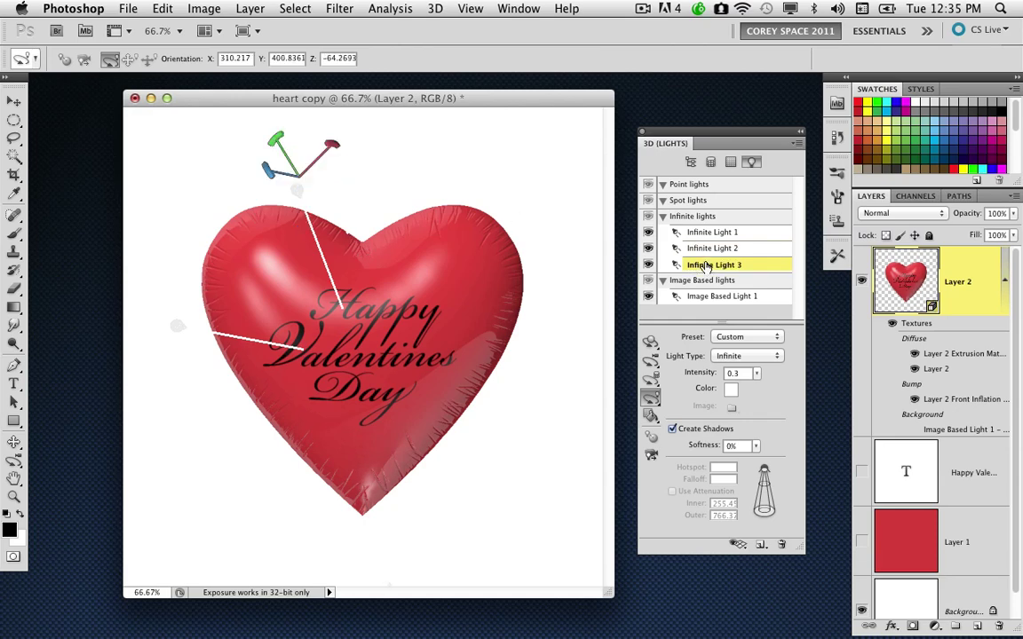
pyautogui.moveTo(300, 377)
pyautogui.mouseDown()
pyautogui.moveTo(282, 357)
pyautogui.moveTo(262, 364)
pyautogui.mouseUp()
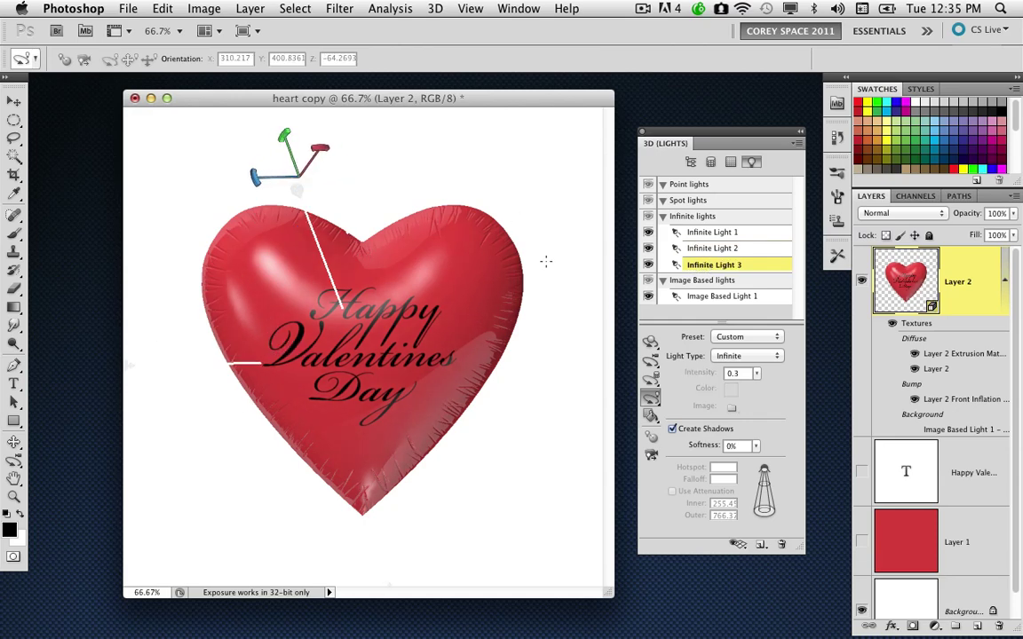
# Step: Add a new infinite light aimed across the heart's upper left
pyautogui.click(730, 250)
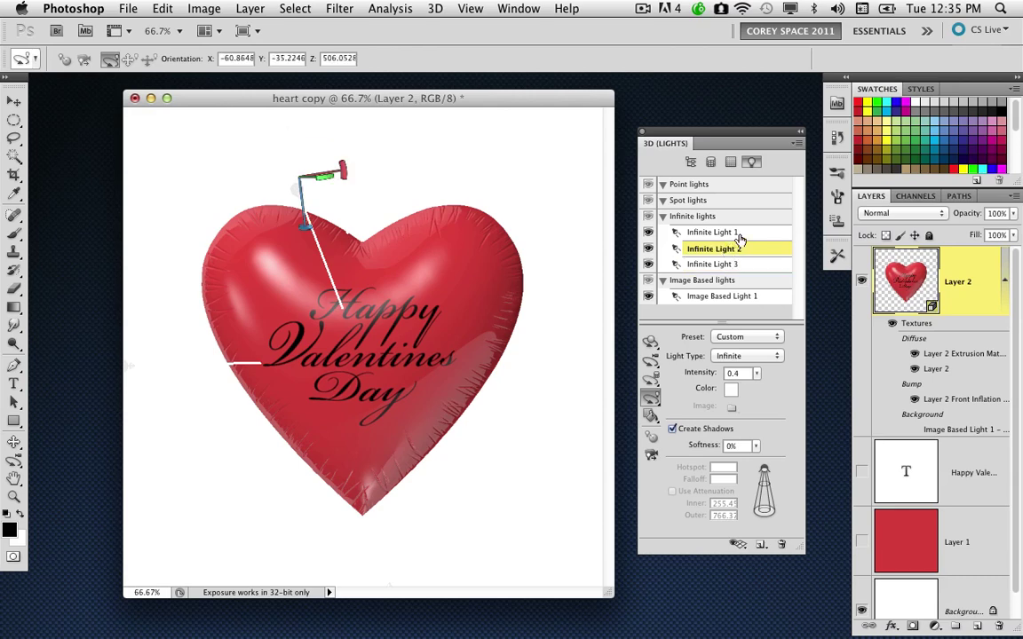
pyautogui.click(651, 397)
pyautogui.click(709, 401)
pyautogui.click(715, 264)
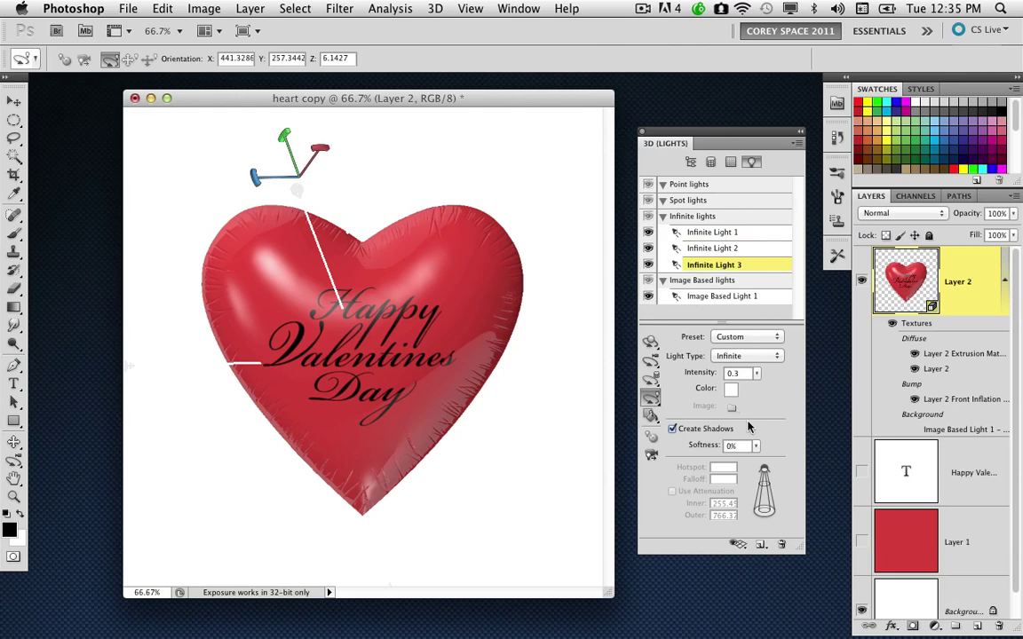
pyautogui.click(761, 544)
pyautogui.click(769, 587)
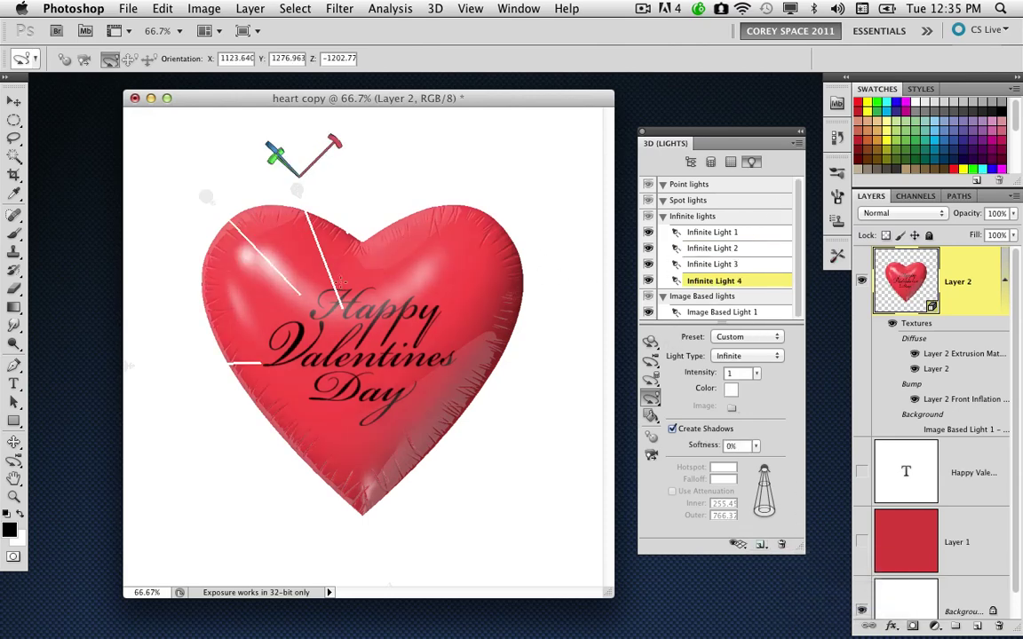
pyautogui.moveTo(339, 282); pyautogui.dragTo(409, 457)
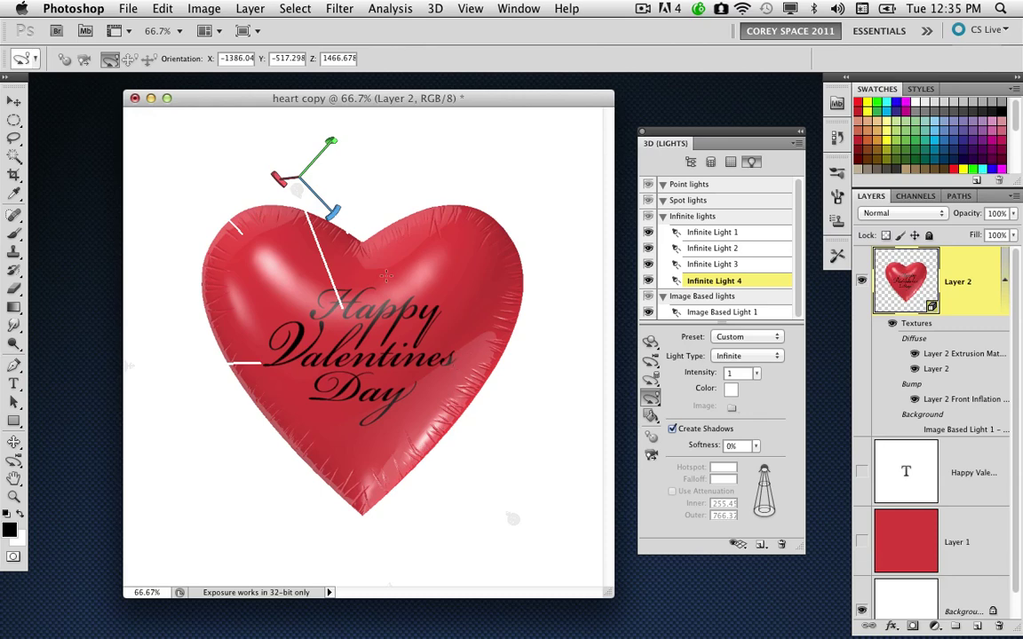
# Step: Re-aim Infinite Light 1 on the heart and pick the Brush tool
pyautogui.click(712, 232)
pyautogui.moveTo(310, 258); pyautogui.dragTo(327, 283)
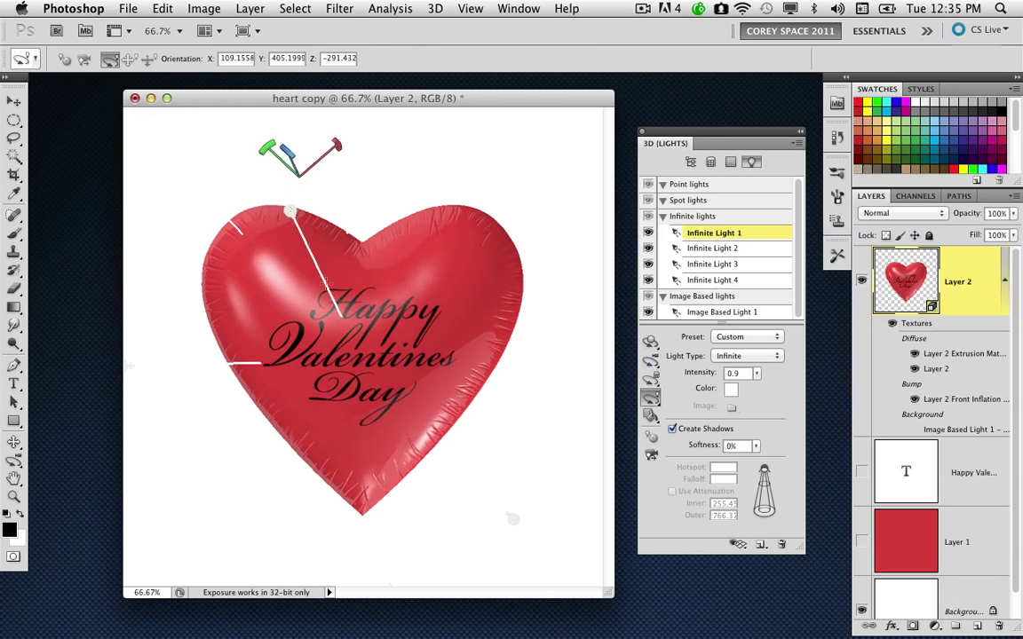
pyautogui.click(701, 248)
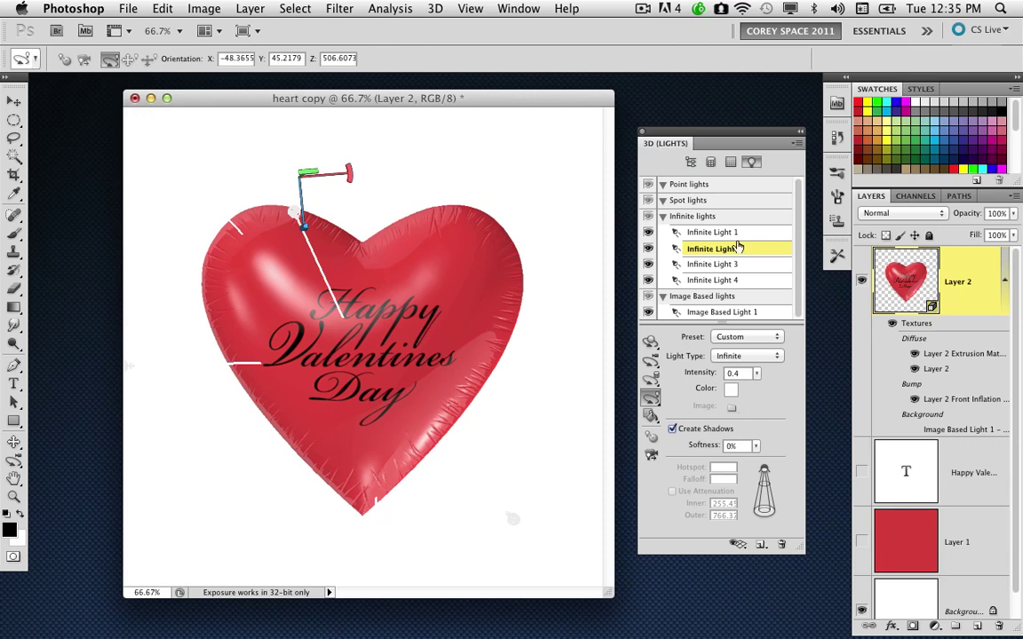
pyautogui.click(15, 232)
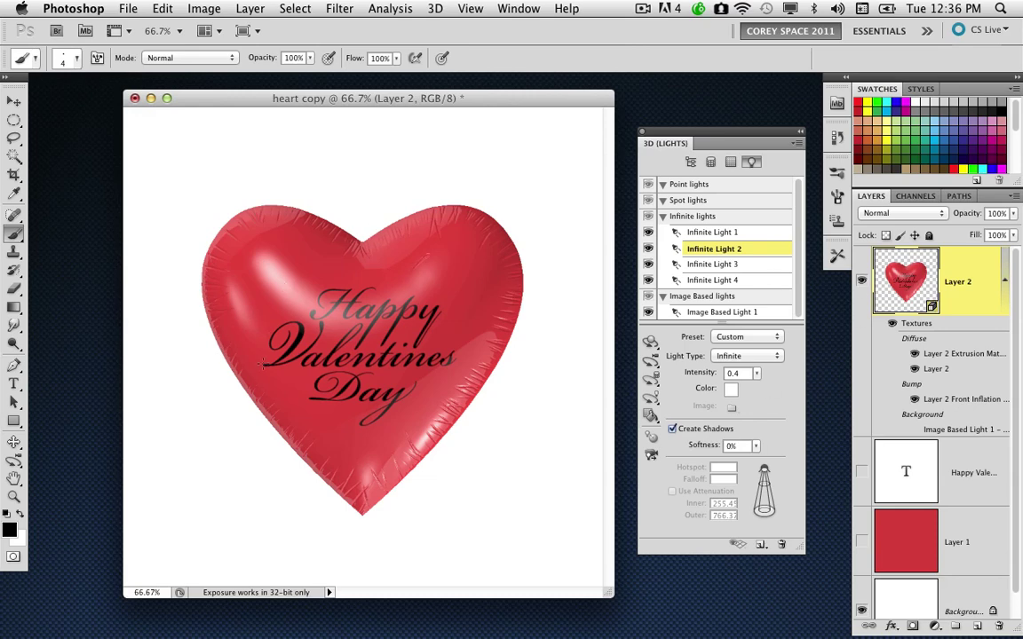
# Step: Compare each infinite light on and off, then set Infinite Light 1's intensity to 1.2
pyautogui.click(729, 161)
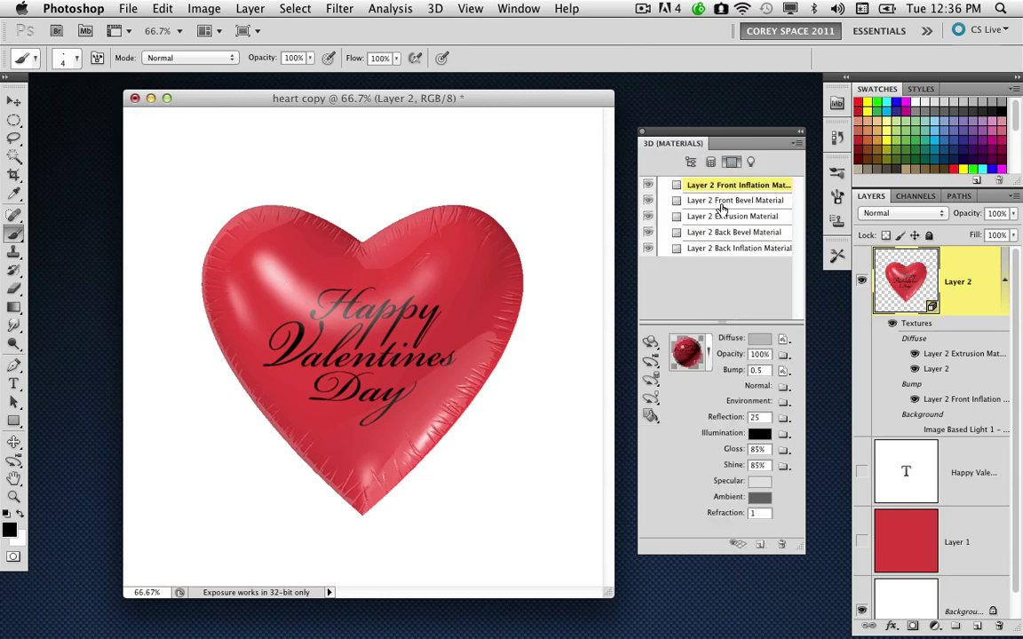
pyautogui.click(752, 161)
pyautogui.click(659, 233)
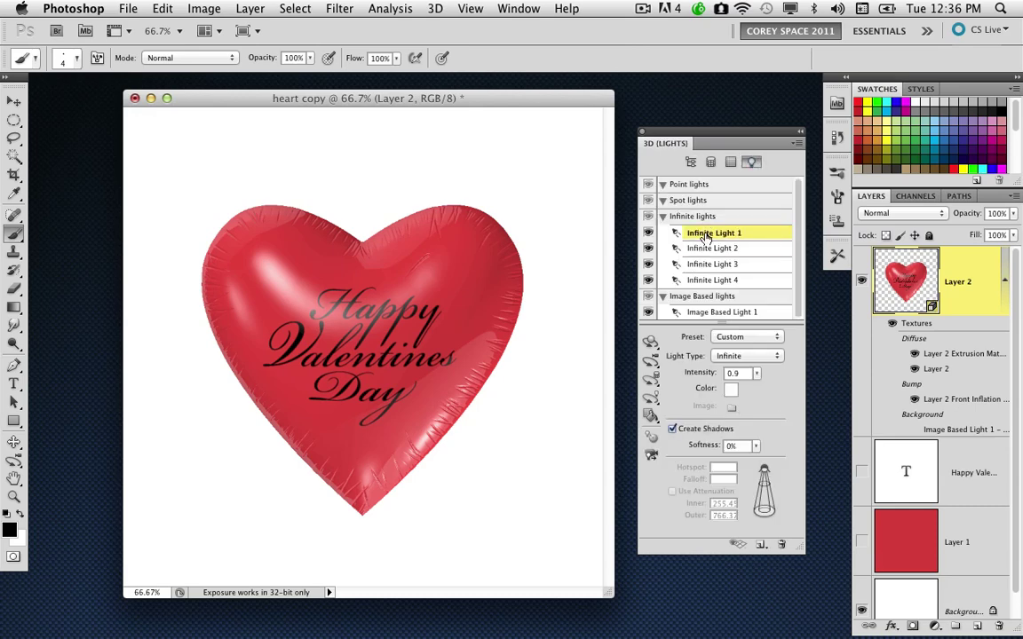
pyautogui.click(648, 232)
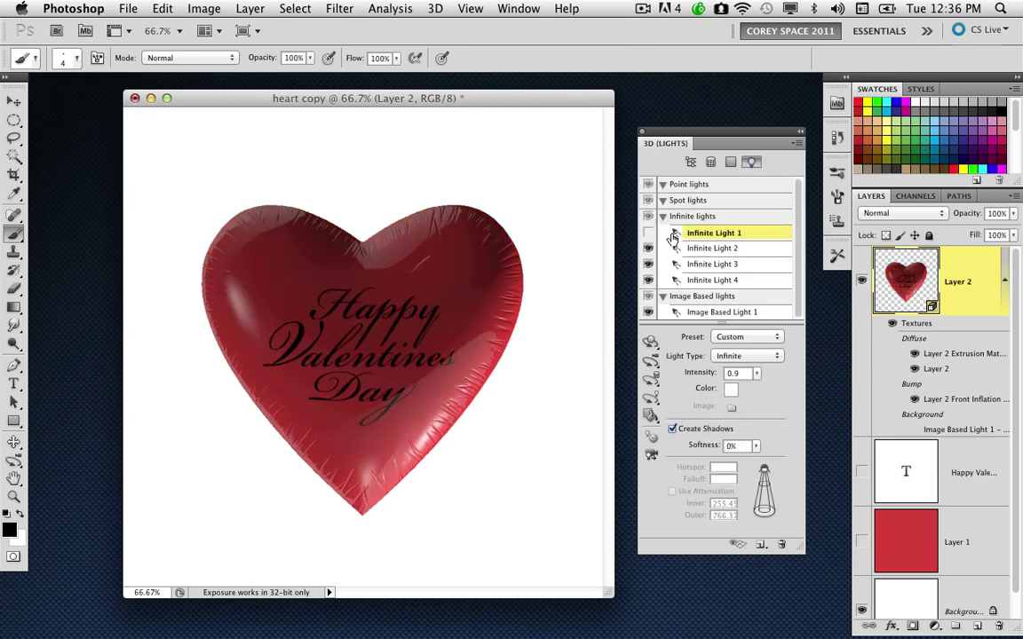
pyautogui.click(648, 234)
pyautogui.click(648, 233)
pyautogui.click(648, 233)
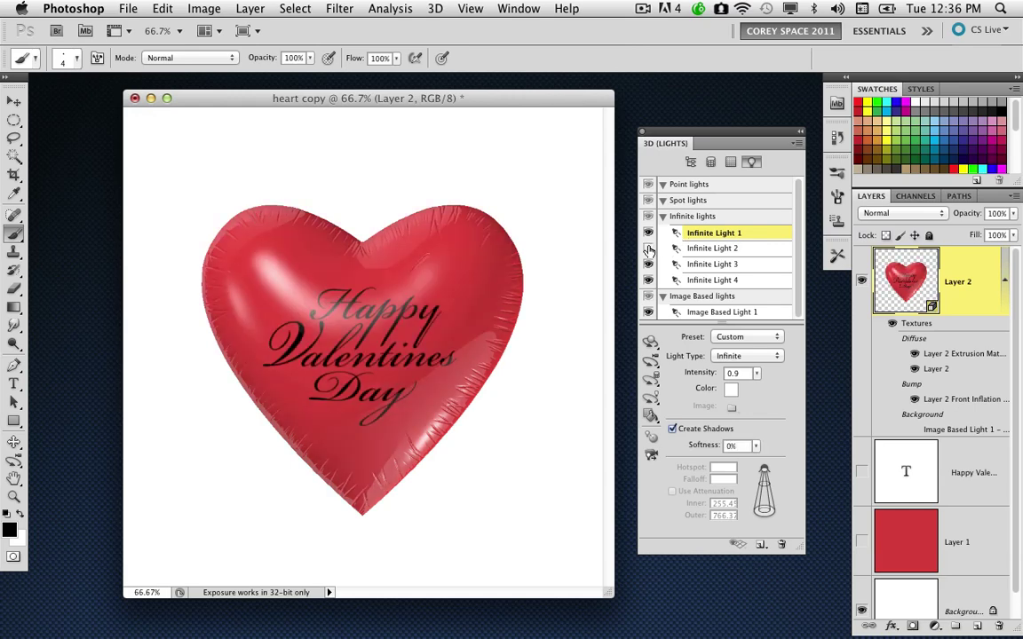
pyautogui.click(648, 249)
pyautogui.click(648, 248)
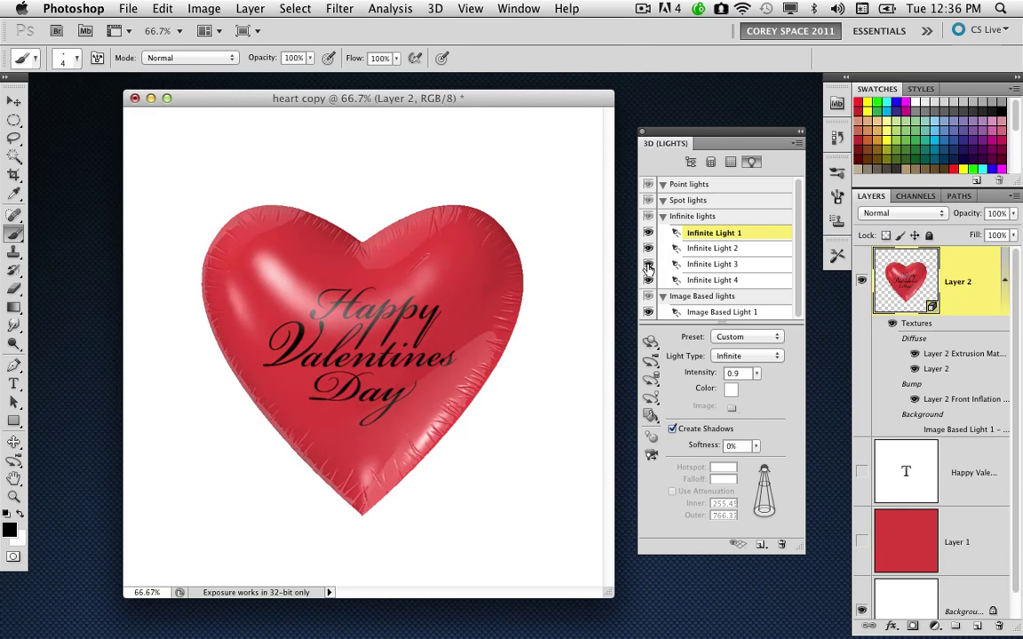
pyautogui.click(648, 264)
pyautogui.click(648, 264)
pyautogui.click(640, 288)
pyautogui.press('Return')
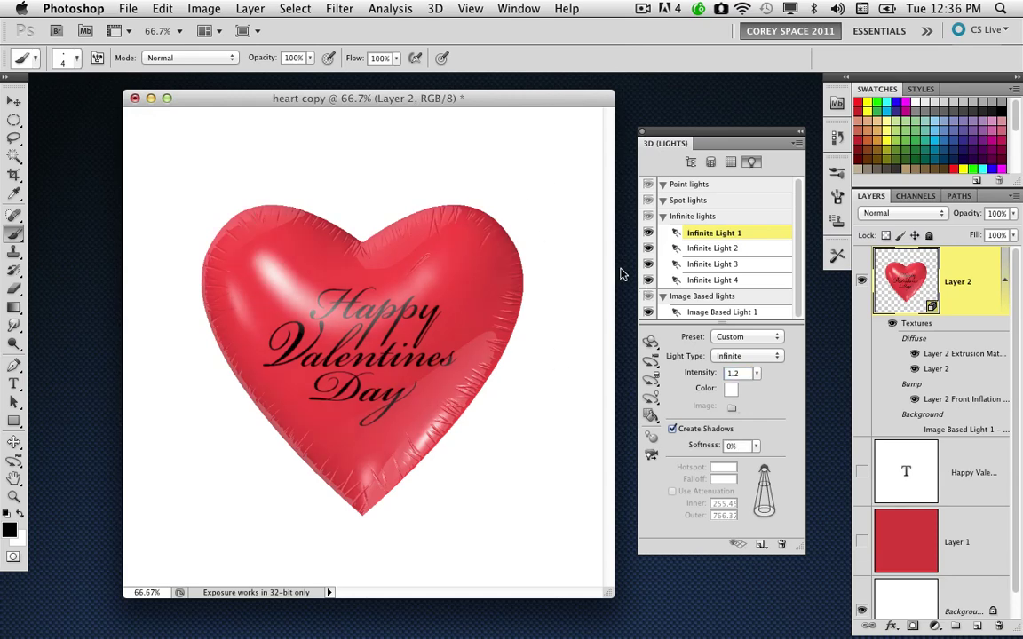
# Step: Raise the front inflation material's gloss to 91% and close the 3D panel
pyautogui.click(729, 162)
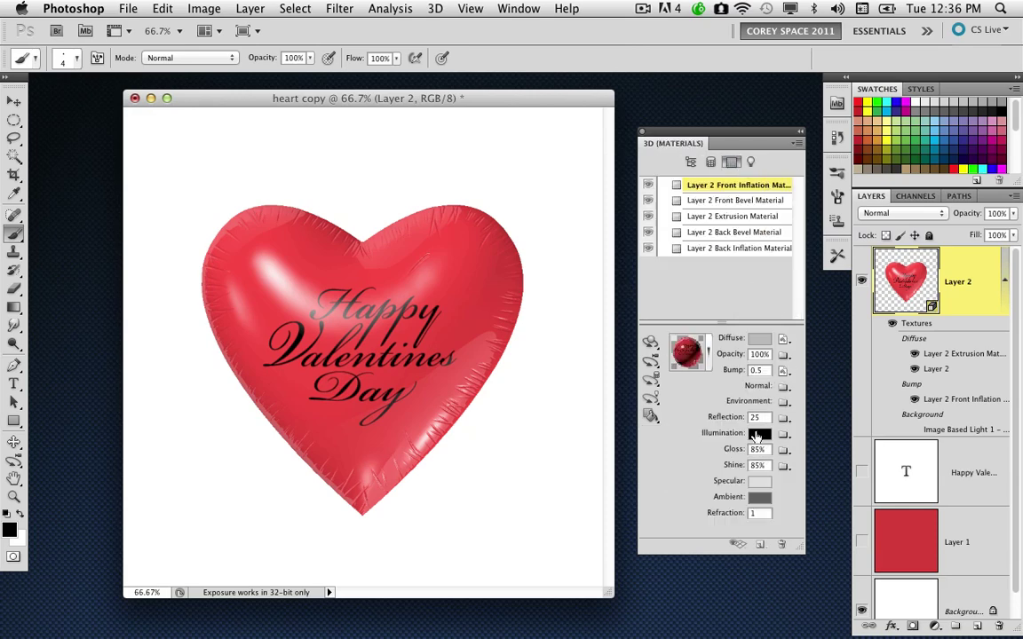
pyautogui.moveTo(745, 457); pyautogui.dragTo(751, 457)
pyautogui.click(641, 130)
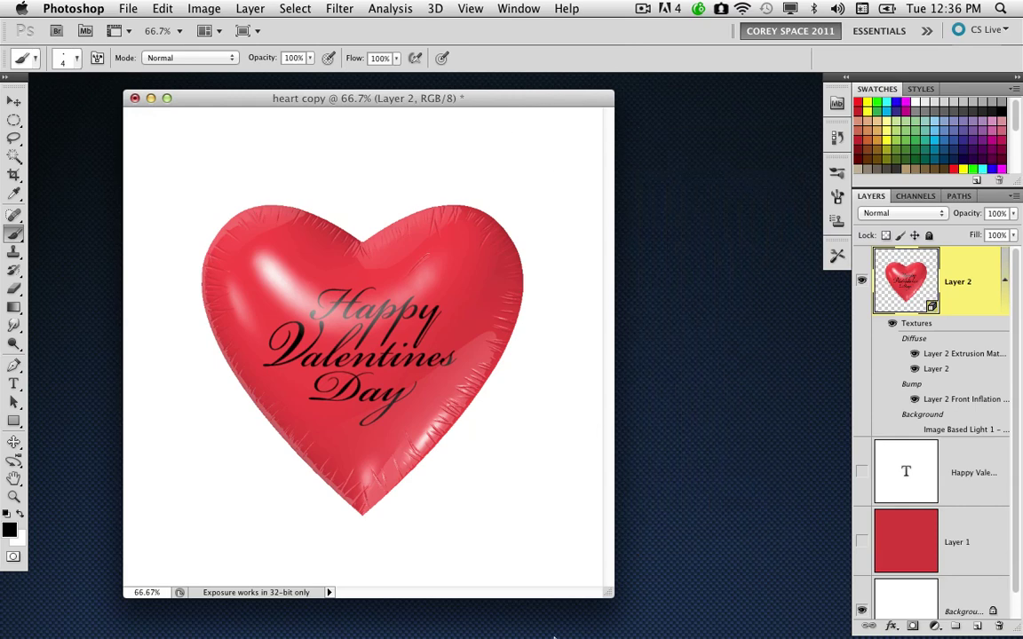
# Step: Restore heart.psd and zoom it to 66.7%
pyautogui.click(692, 617)
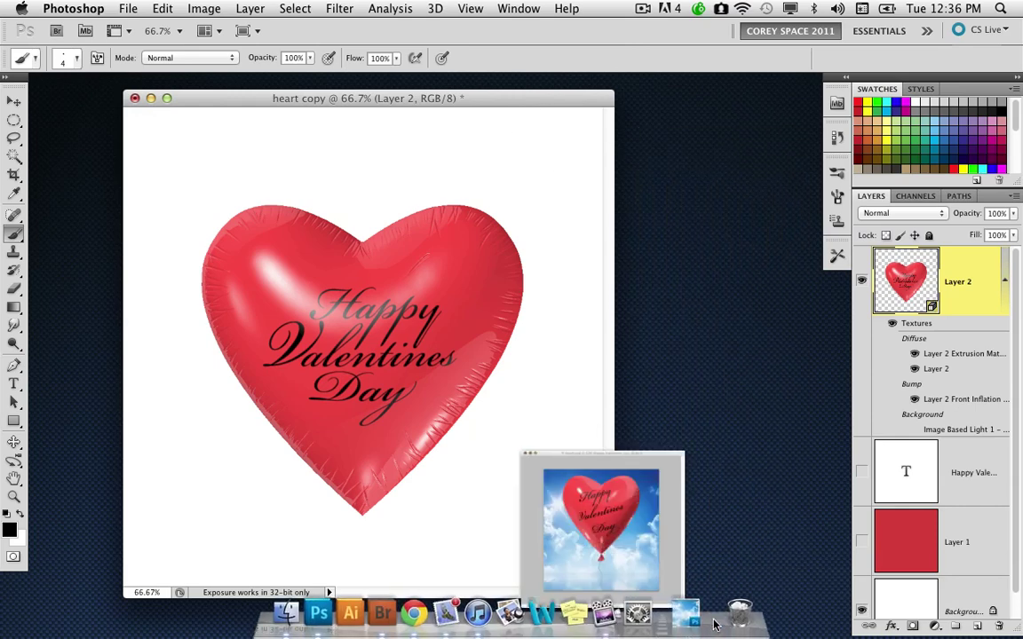
pyautogui.moveTo(408, 94); pyautogui.dragTo(436, 103)
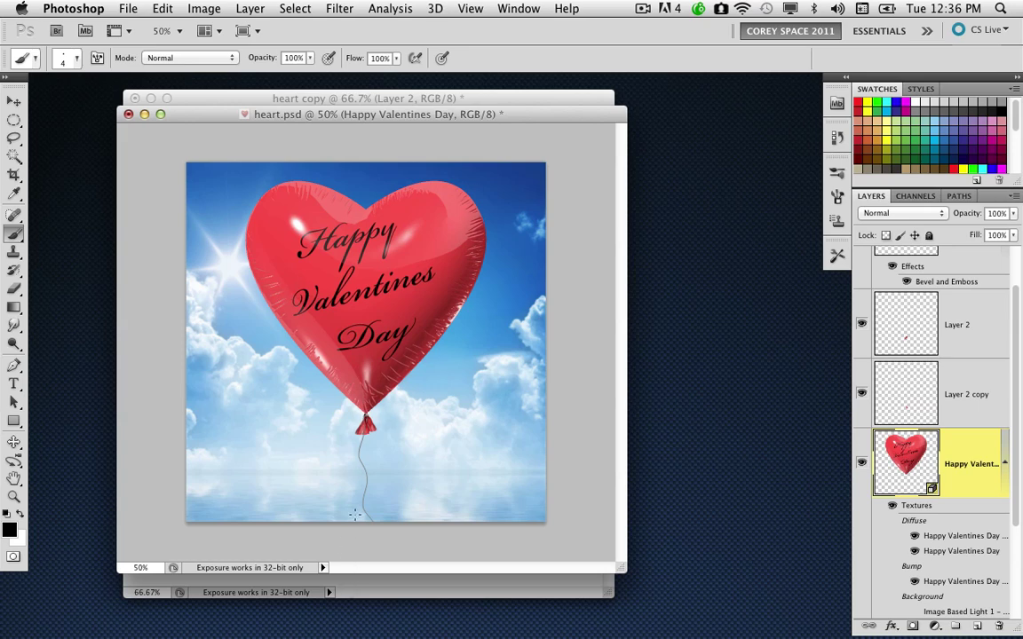
pyautogui.moveTo(388, 125); pyautogui.dragTo(395, 127)
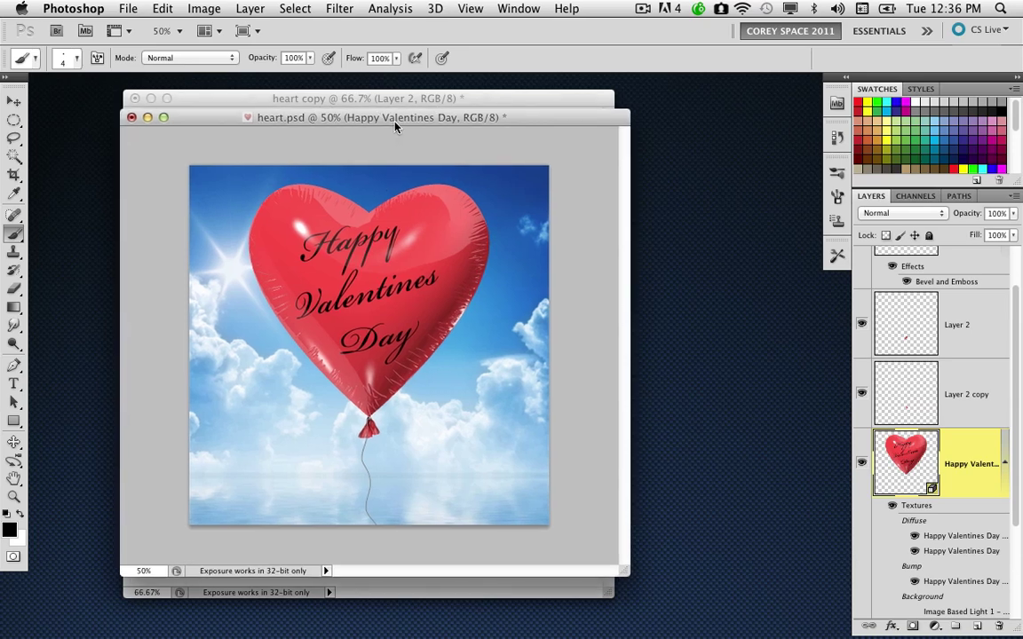
pyautogui.press('super+equal')
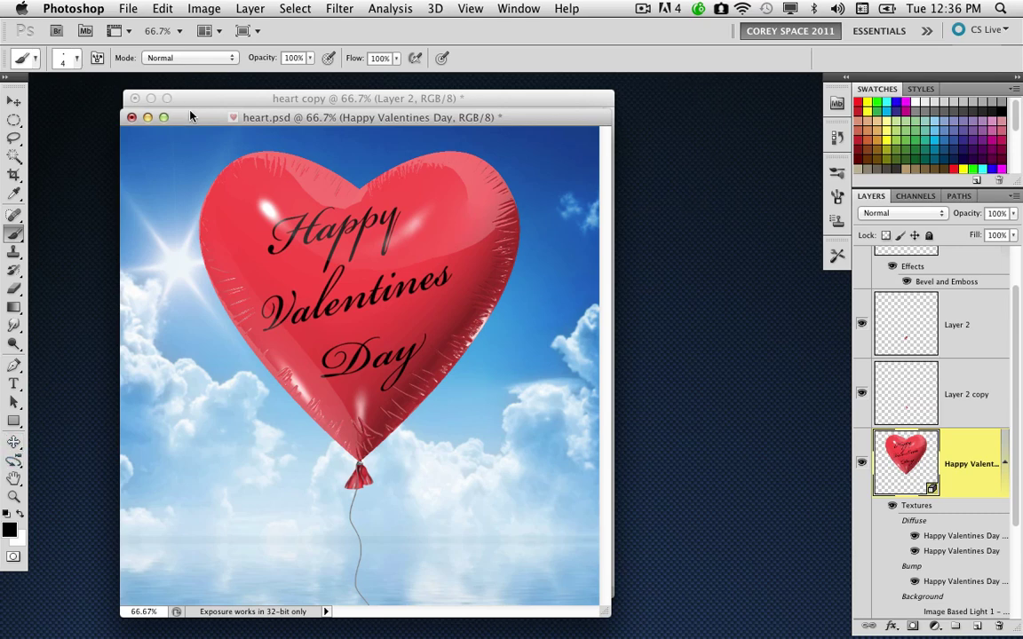
pyautogui.moveTo(189, 117); pyautogui.dragTo(292, 134)
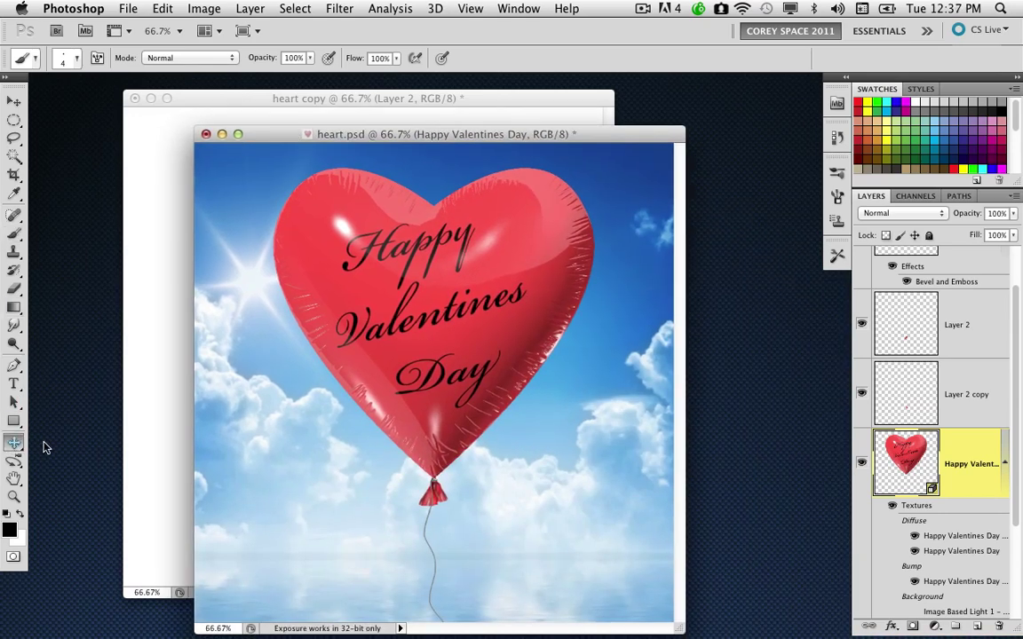
# Step: Try rotating the heart balloon right, undo back to front-facing, and reposition the window
pyautogui.moveTo(13, 442); pyautogui.dragTo(80, 436)
pyautogui.moveTo(463, 349); pyautogui.dragTo(533, 287)
pyautogui.press('super+z')
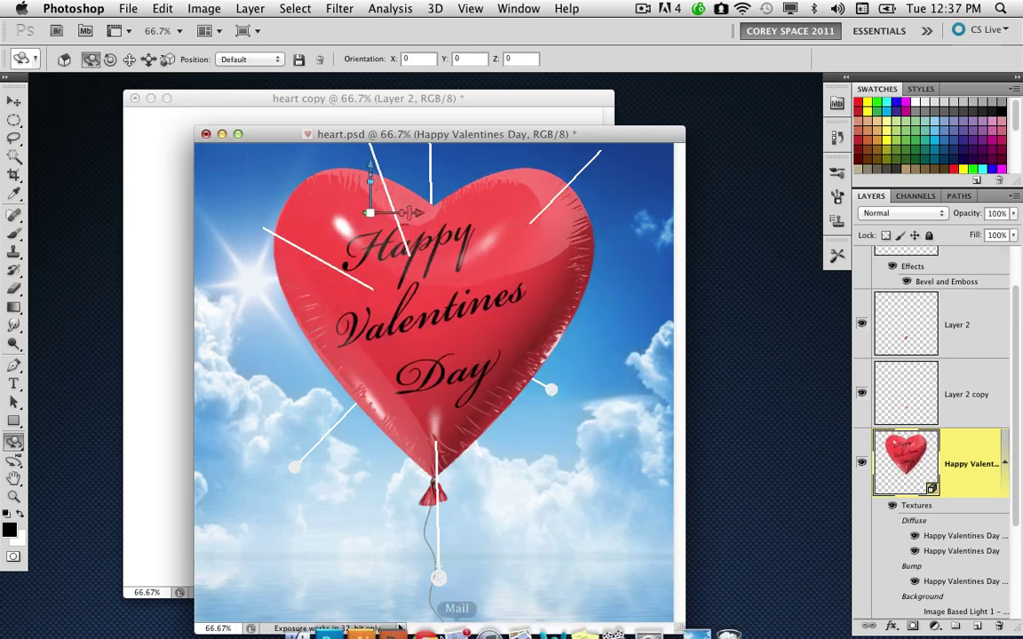
pyautogui.moveTo(404, 134); pyautogui.dragTo(367, 116)
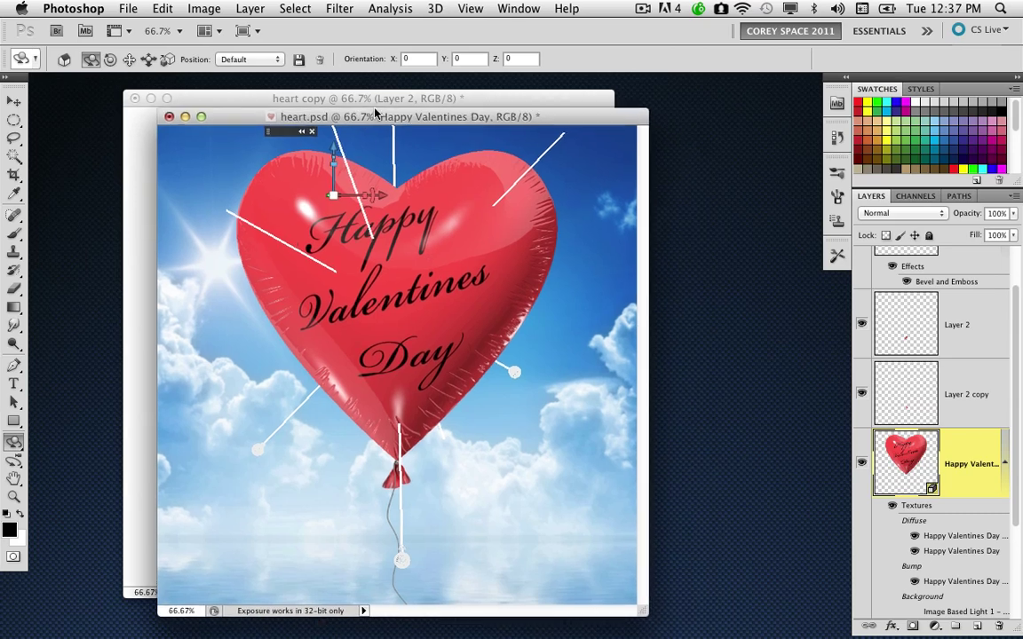
pyautogui.click(16, 104)
pyautogui.moveTo(236, 115); pyautogui.dragTo(190, 107)
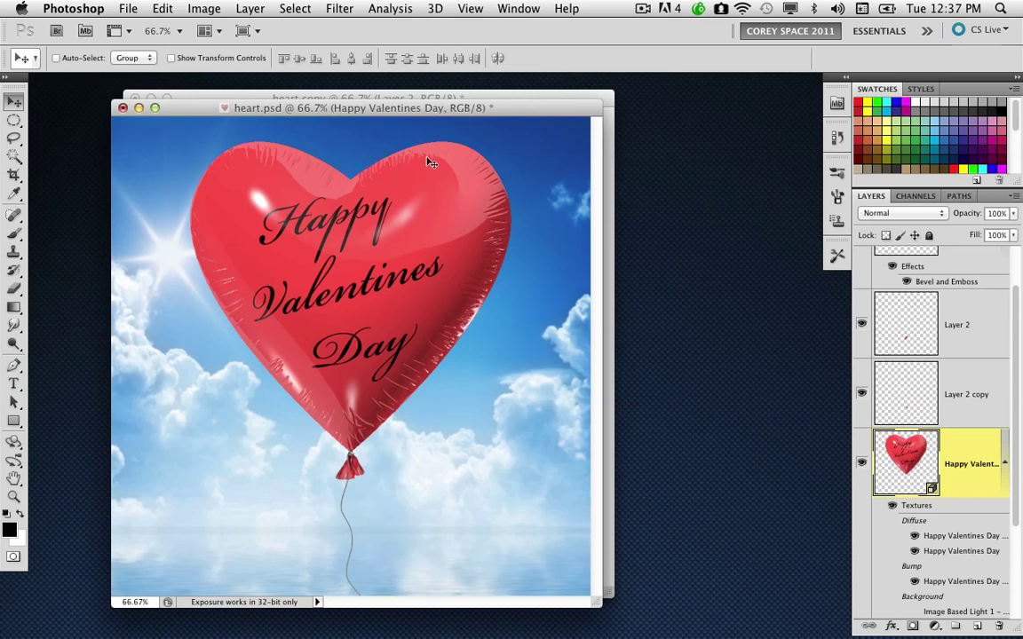
pyautogui.moveTo(403, 113); pyautogui.dragTo(429, 114)
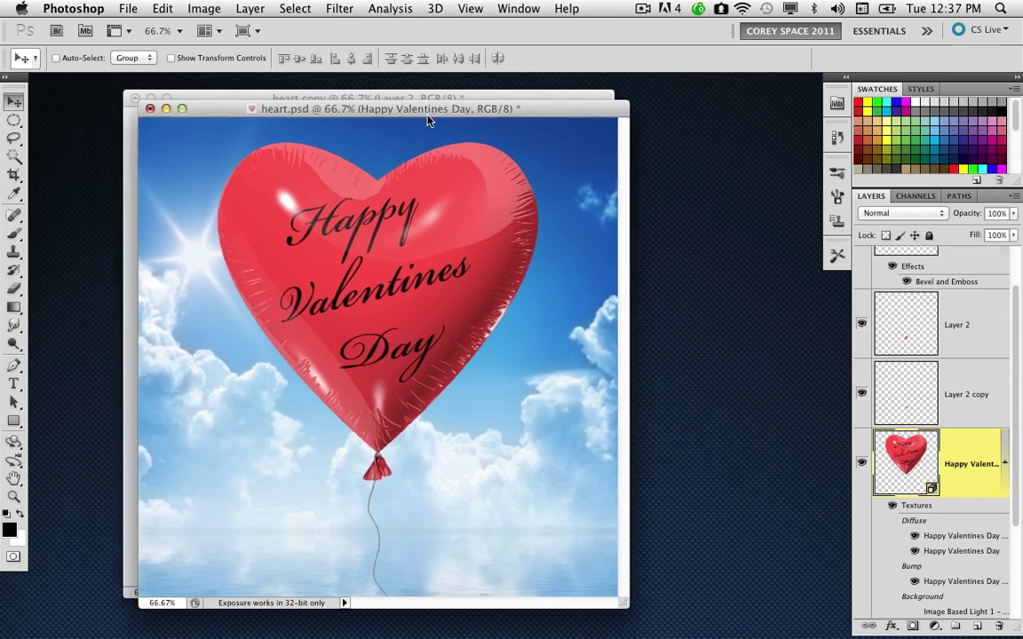